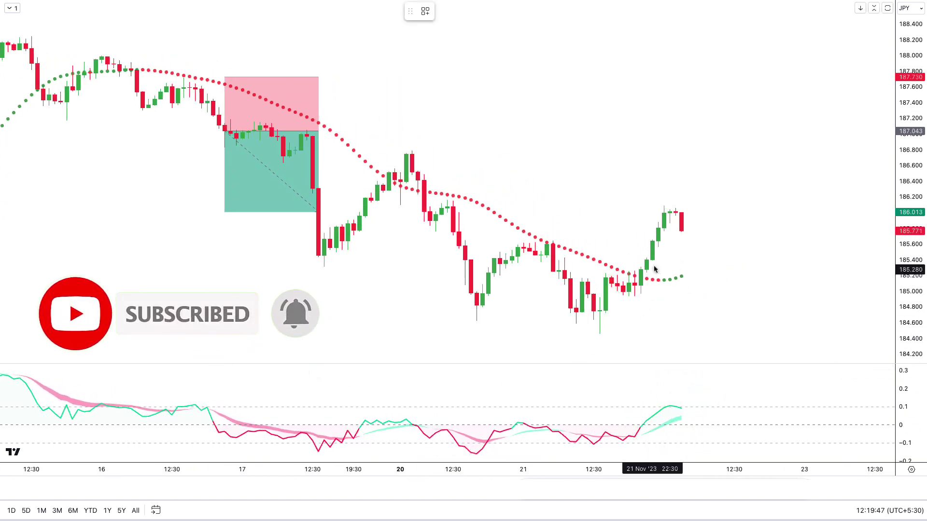
# Place a long position entering at 186.013, raise its target to about 187.4, and end it at the exit
pyautogui.click(669, 212)
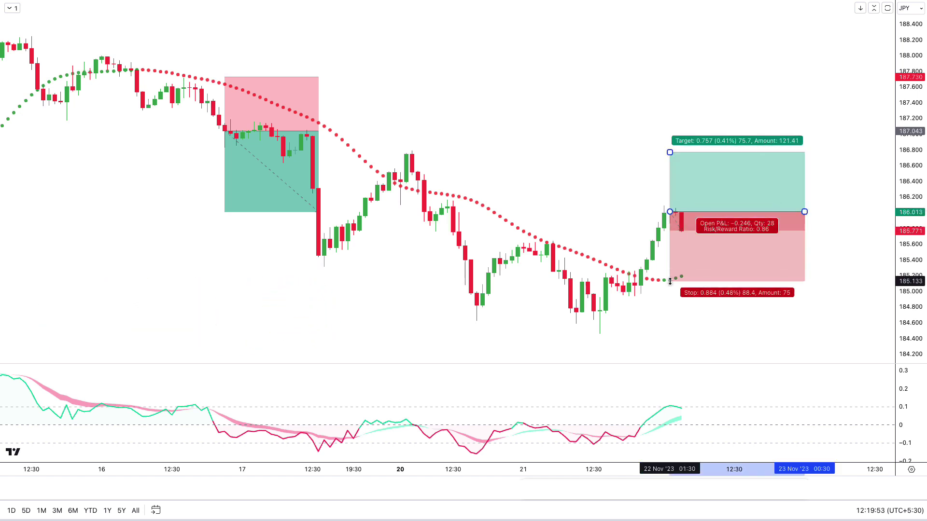
pyautogui.moveTo(693, 153); pyautogui.dragTo(693, 108)
pyautogui.click(519, 469)
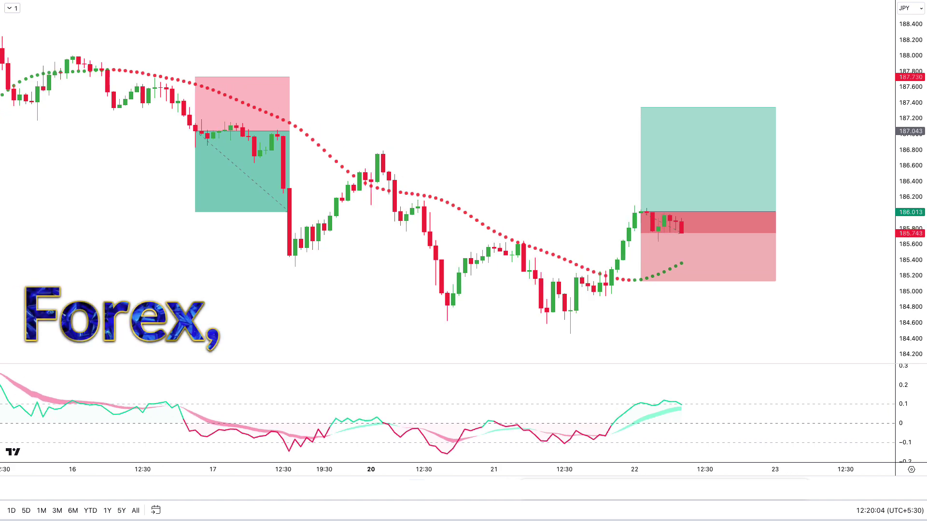
pyautogui.moveTo(710, 203); pyautogui.dragTo(810, 201)
pyautogui.press('Escape')
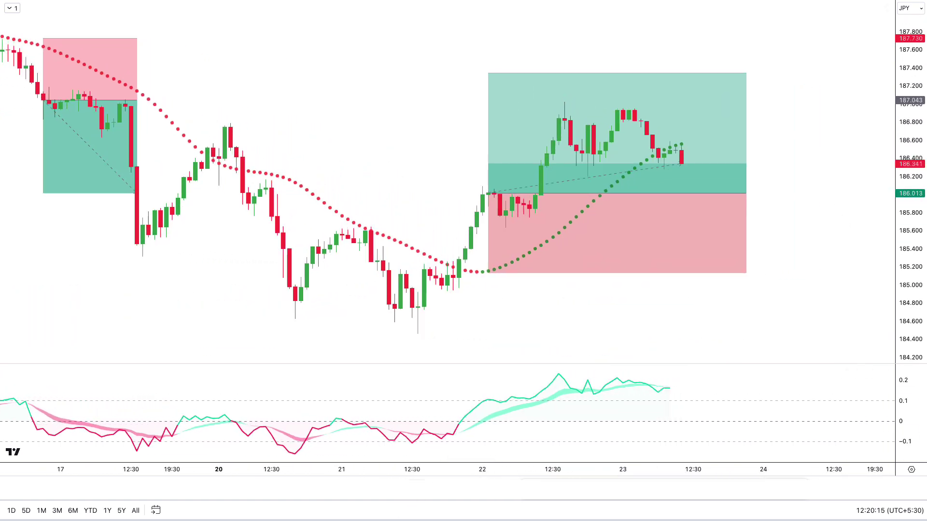
pyautogui.moveTo(704, 189); pyautogui.dragTo(664, 190)
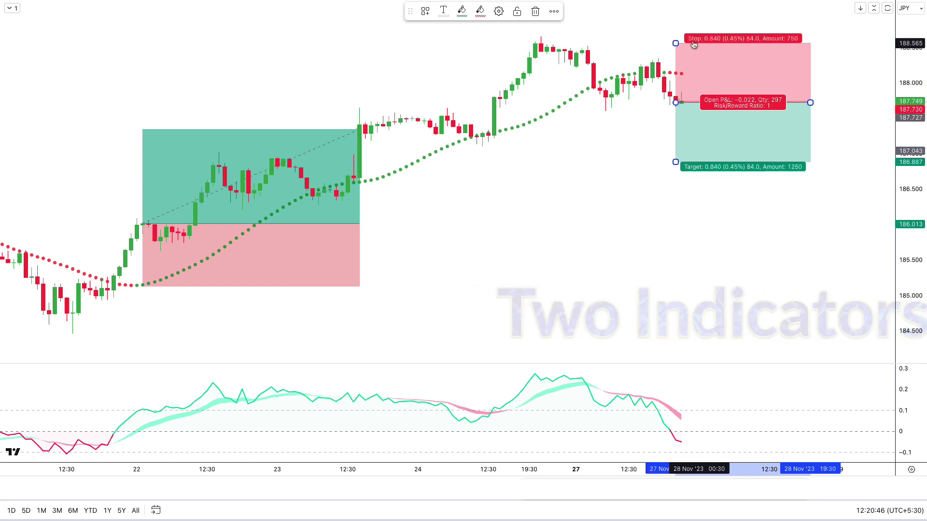
# Add a short position near 187.7 with its stop at 188.210 and target at 187.093
pyautogui.moveTo(675, 46); pyautogui.dragTo(675, 69)
pyautogui.moveTo(675, 162)
pyautogui.mouseDown()
pyautogui.moveTo(676, 173)
pyautogui.moveTo(675, 154)
pyautogui.mouseUp()
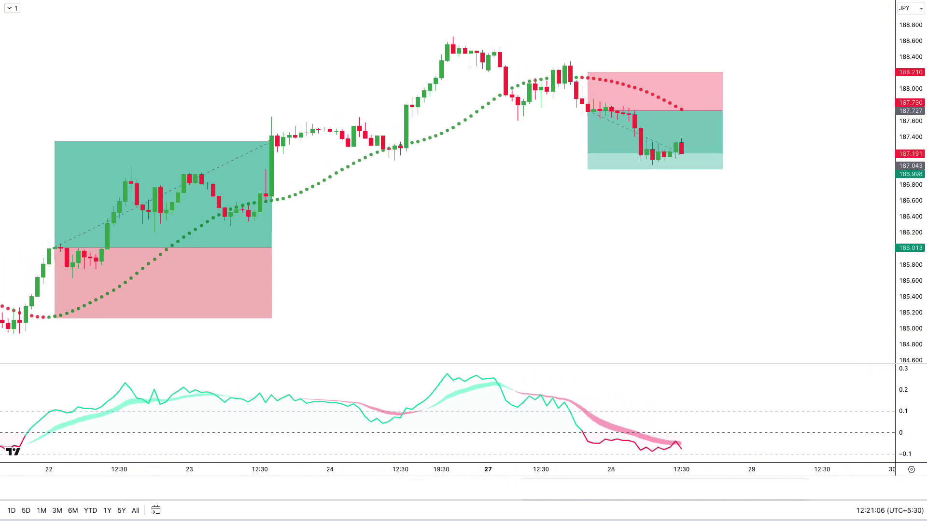
pyautogui.moveTo(699, 110)
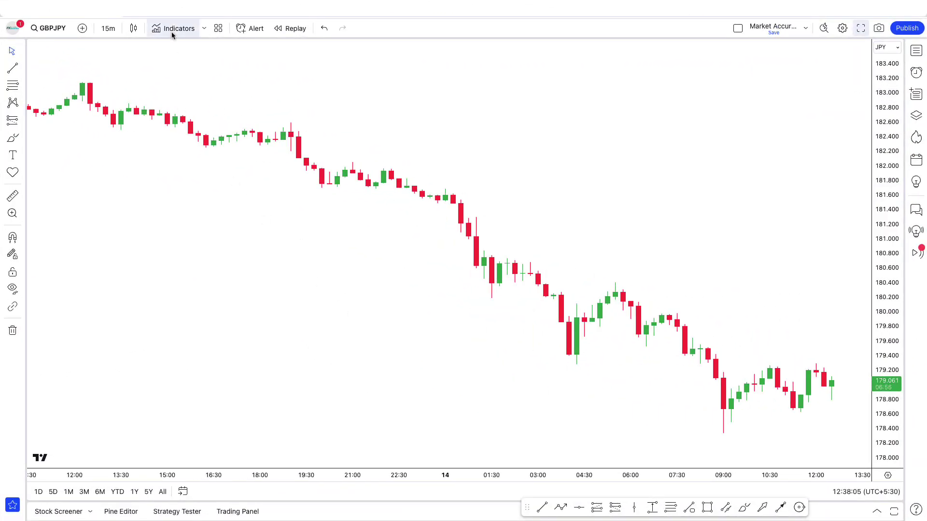
# Add LazyBear's 'Coral Trend Indicator' (CTI_LB) to the GBPJPY chart
pyautogui.click(172, 34)
pyautogui.write('Coral Trend Indicator')
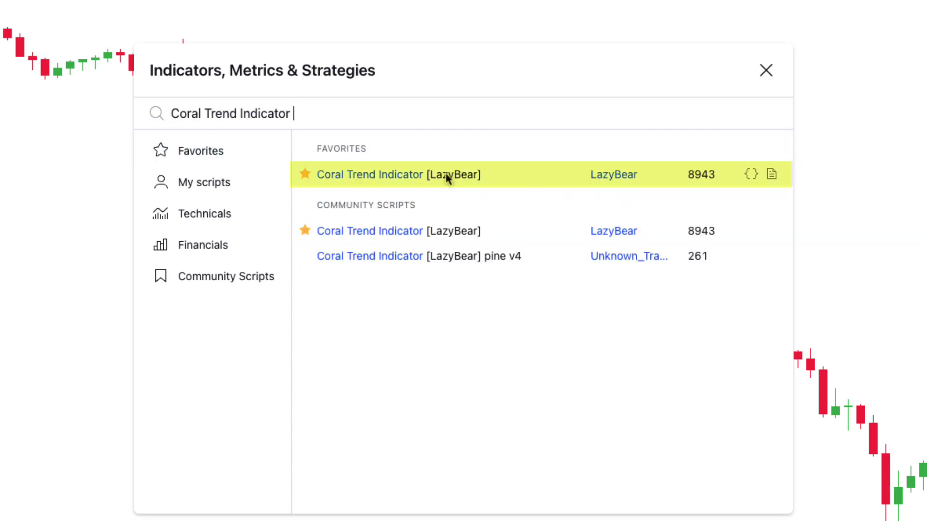
pyautogui.click(707, 171)
pyautogui.click(766, 70)
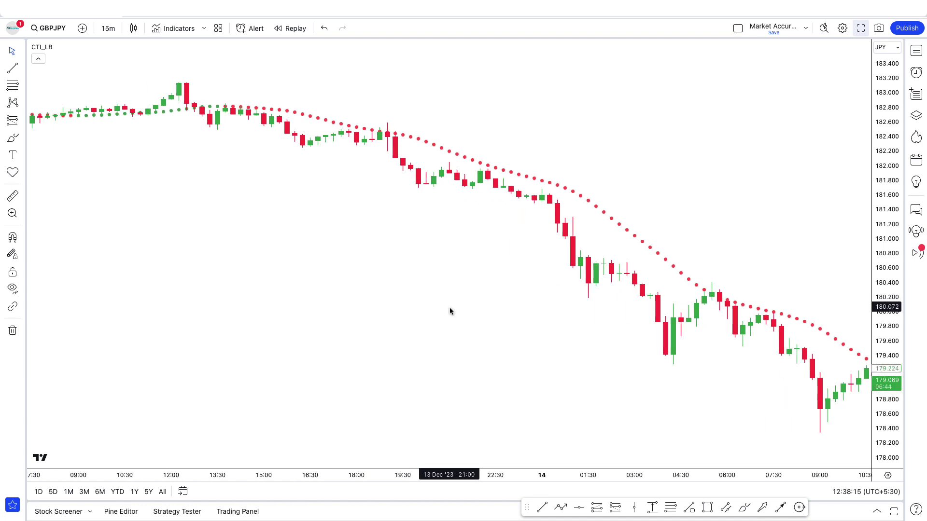
# Browse the CTI dots across the 08–12 Dec price history
pyautogui.hscroll(-10, 411, 301)
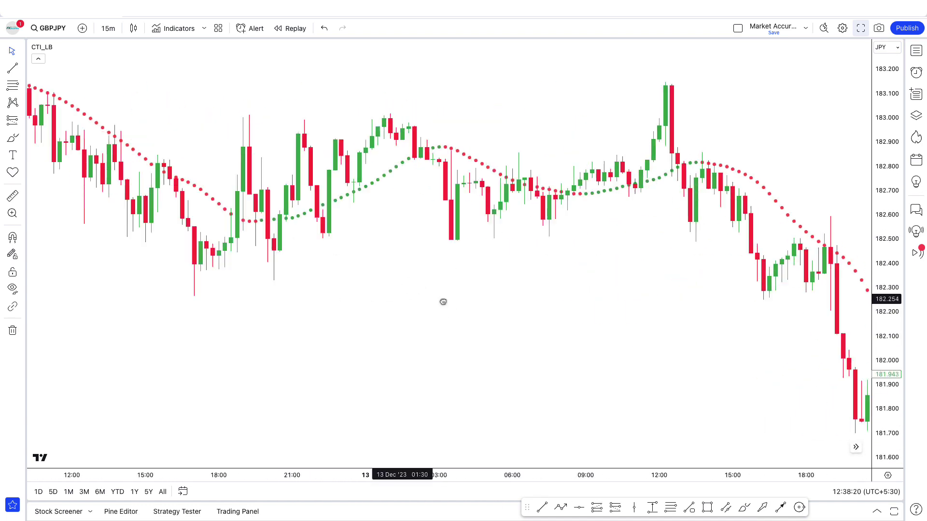
pyautogui.hscroll(-10, 316, 328)
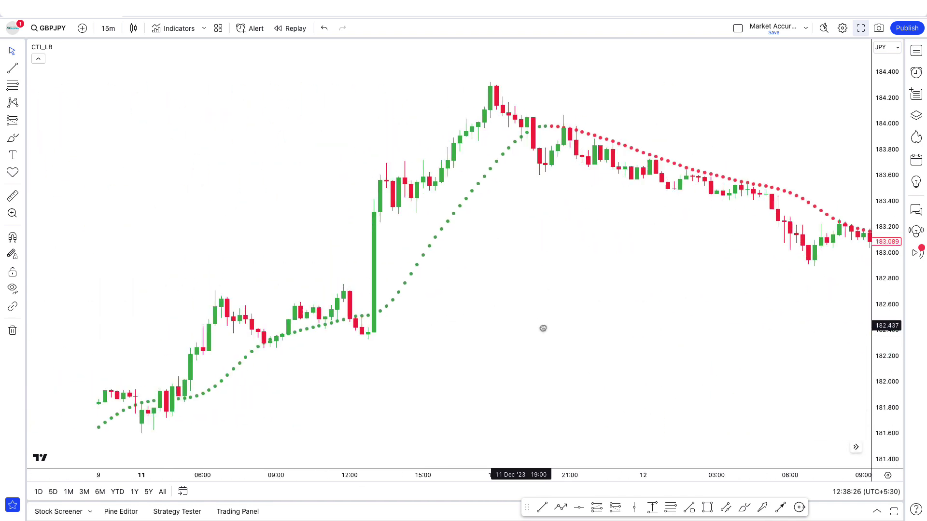
pyautogui.hscroll(-3, 444, 392)
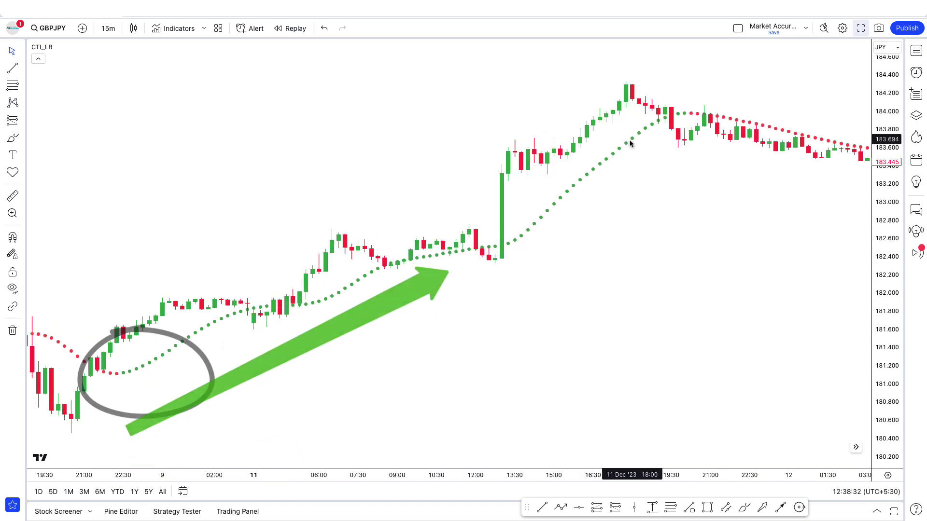
pyautogui.moveTo(647, 289); pyautogui.dragTo(274, 266)
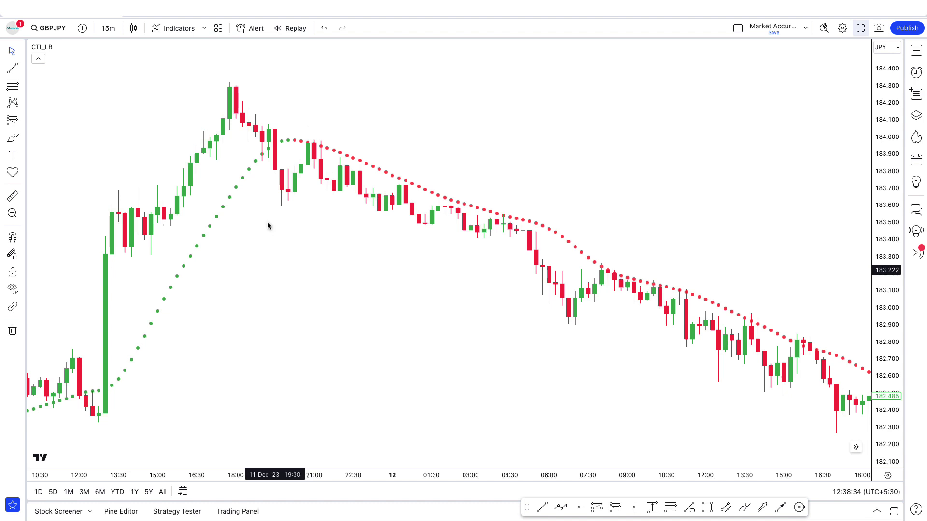
pyautogui.moveTo(322, 213); pyautogui.dragTo(269, 207)
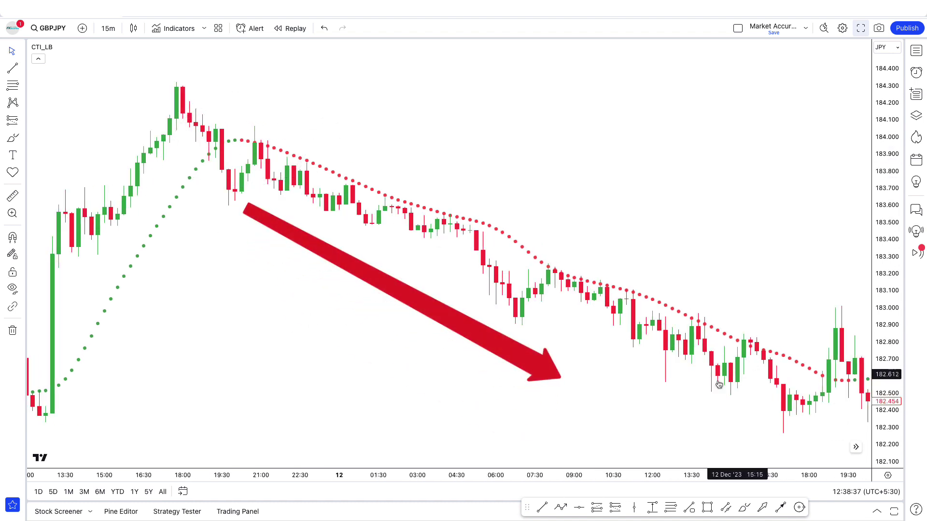
pyautogui.moveTo(275, 349); pyautogui.dragTo(379, 362)
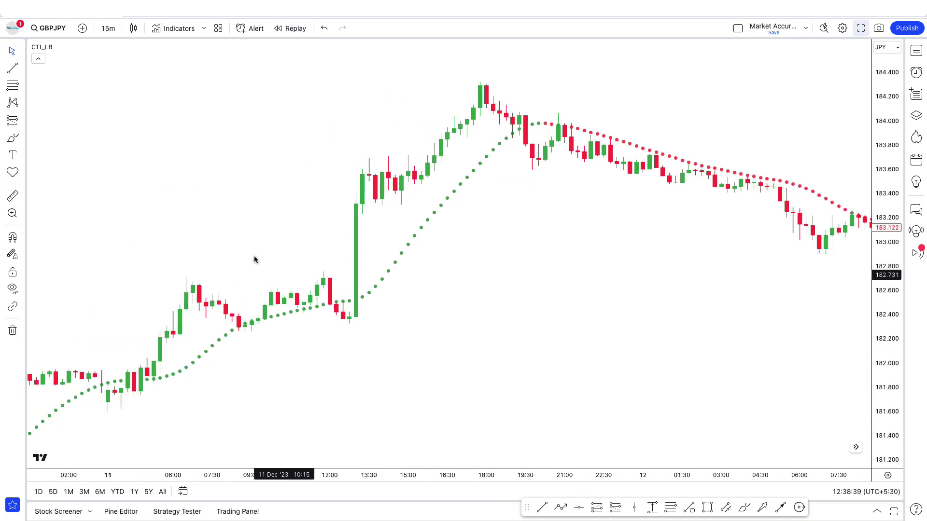
pyautogui.moveTo(71, 47)
pyautogui.moveTo(132, 108); pyautogui.dragTo(347, 174)
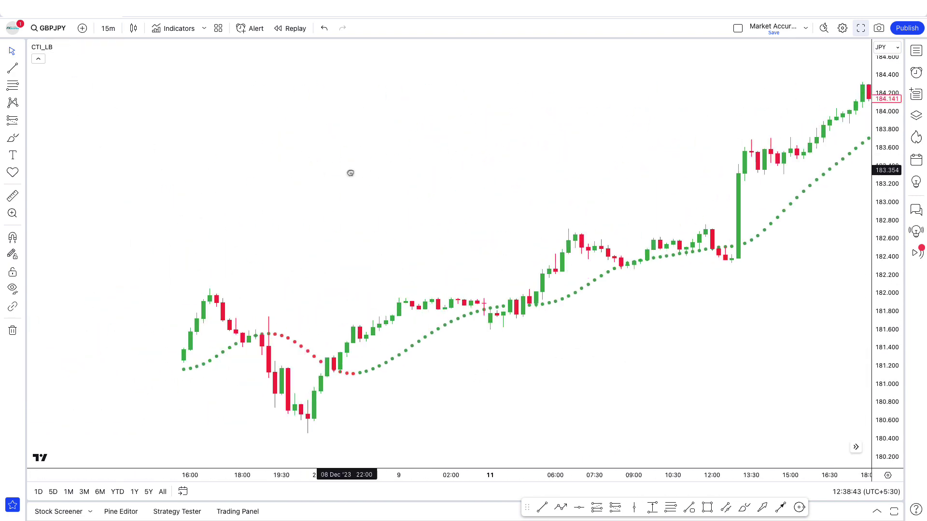
# Change the CTI_LB Smoothing Period from 21 to 28 and switch off Bar Color
pyautogui.click(77, 47)
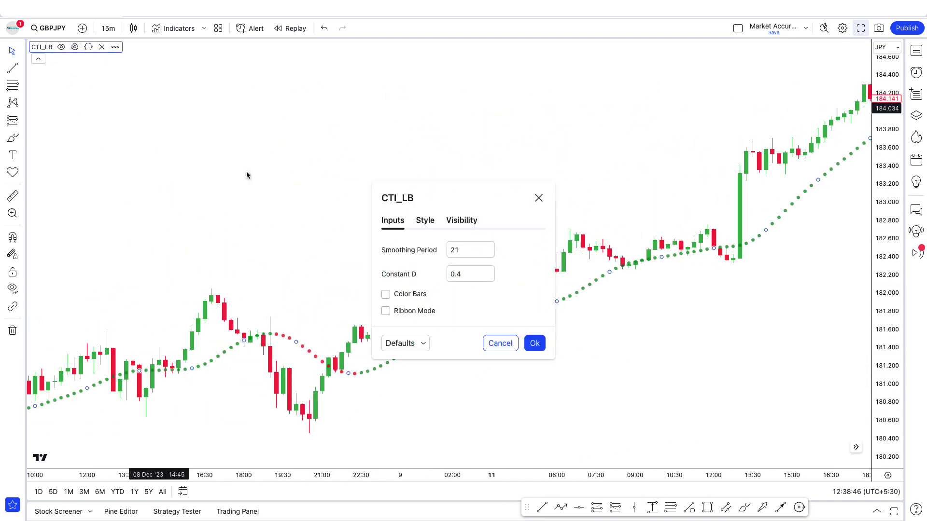
pyautogui.doubleClick(462, 255)
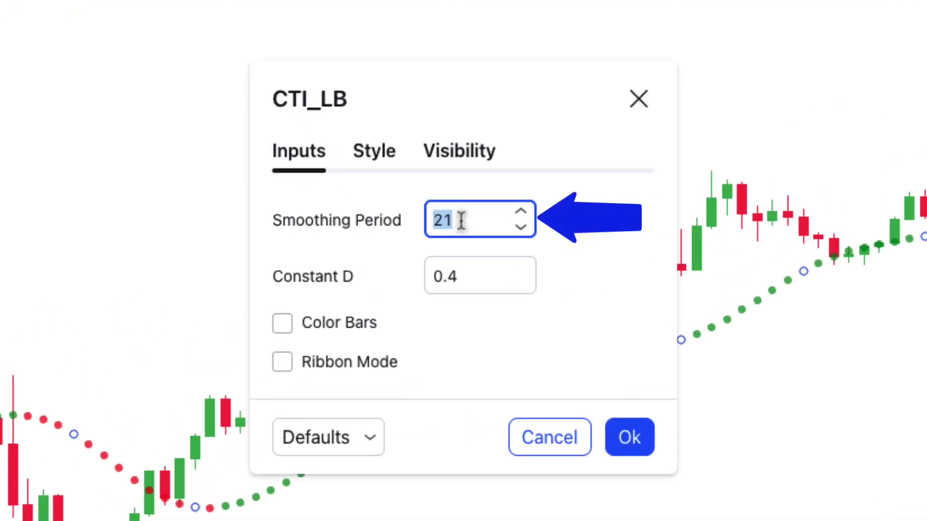
pyautogui.click(460, 271)
pyautogui.click(374, 150)
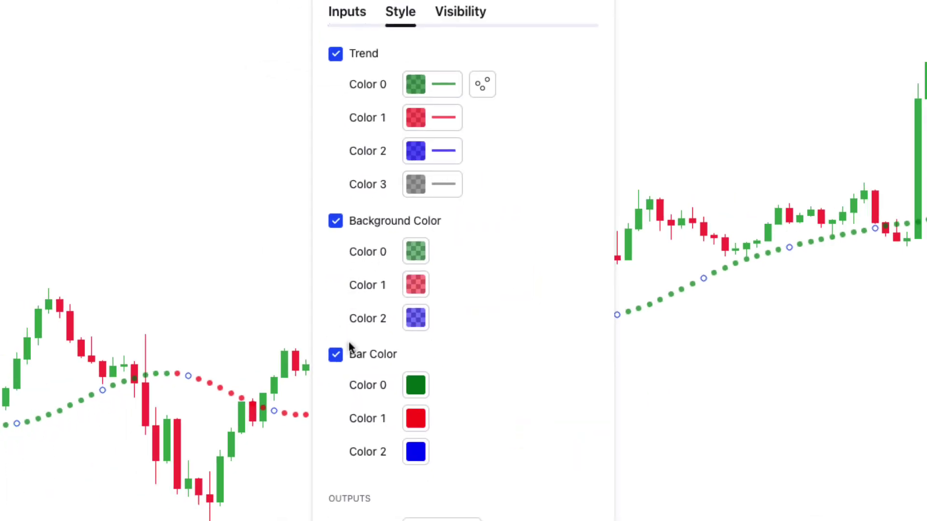
pyautogui.click(336, 353)
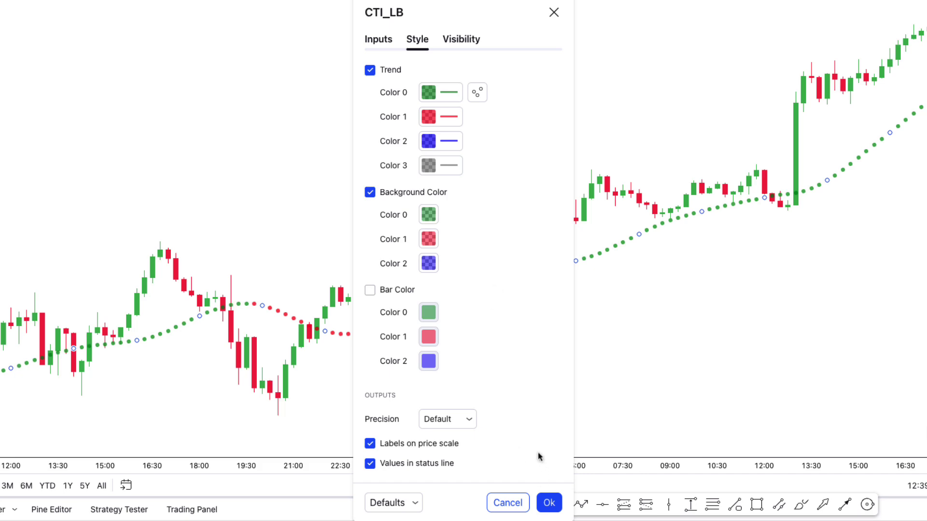
pyautogui.click(549, 502)
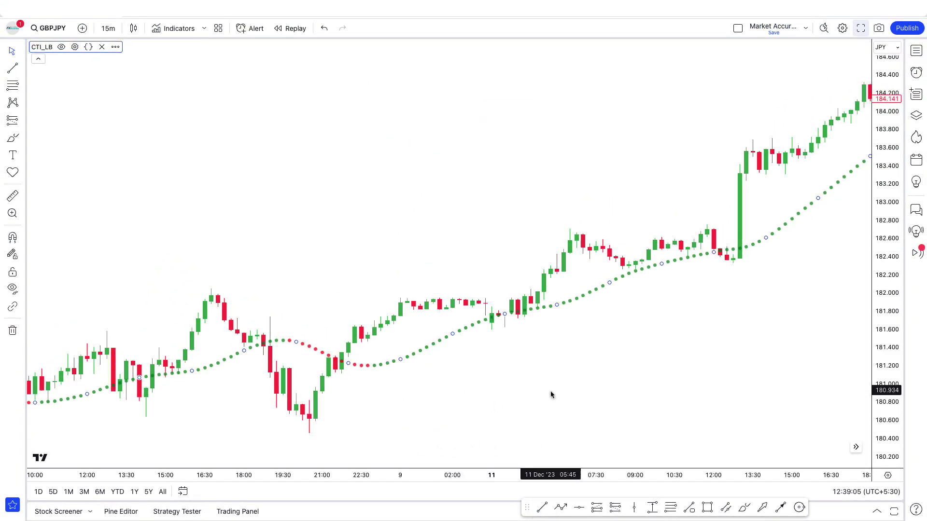
# Search 'Dynamic Money Flow' and add the RezzaHmt script as a pane below the chart
pyautogui.moveTo(607, 398); pyautogui.dragTo(372, 387)
pyautogui.moveTo(436, 372); pyautogui.dragTo(420, 375)
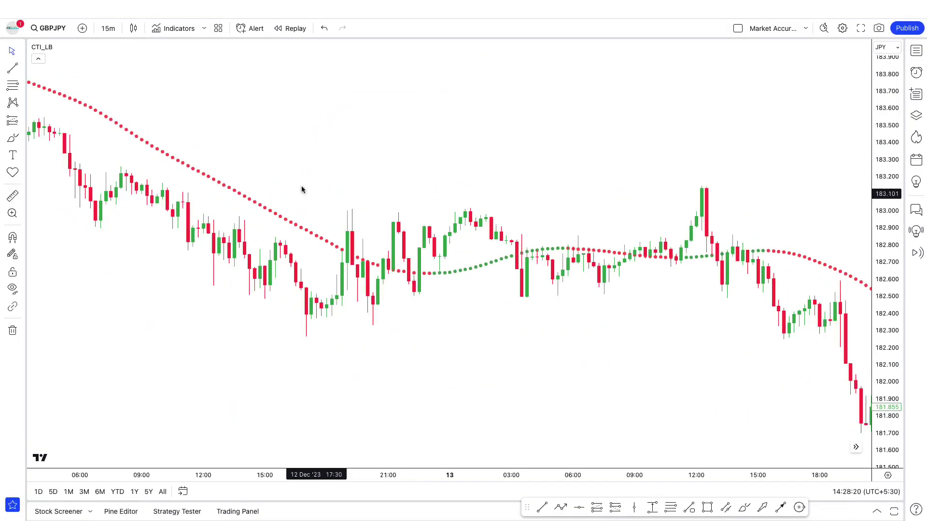
pyautogui.click(181, 29)
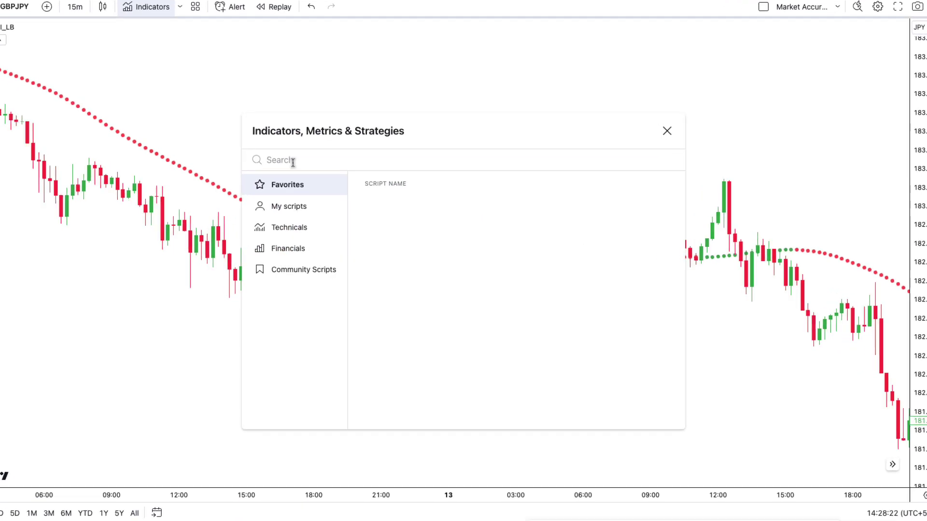
pyautogui.write('Dynamic Money Flow')
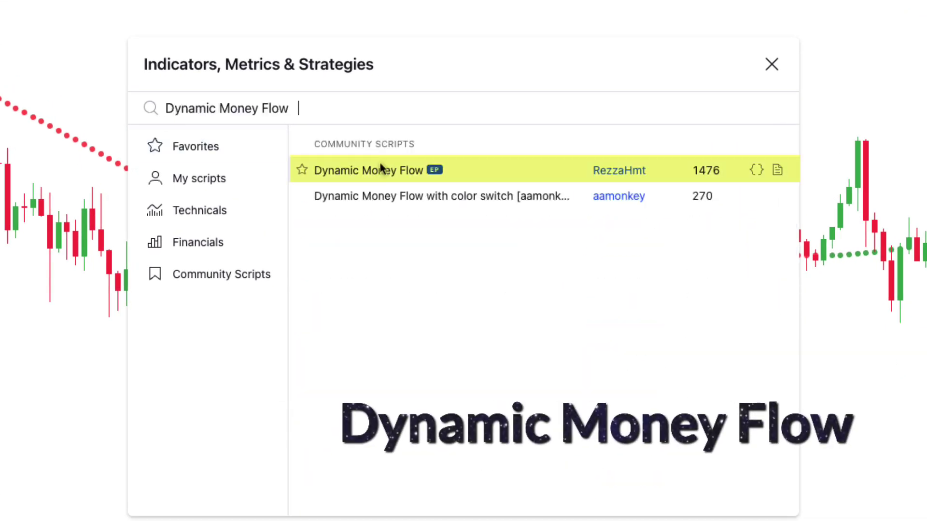
pyautogui.click(355, 173)
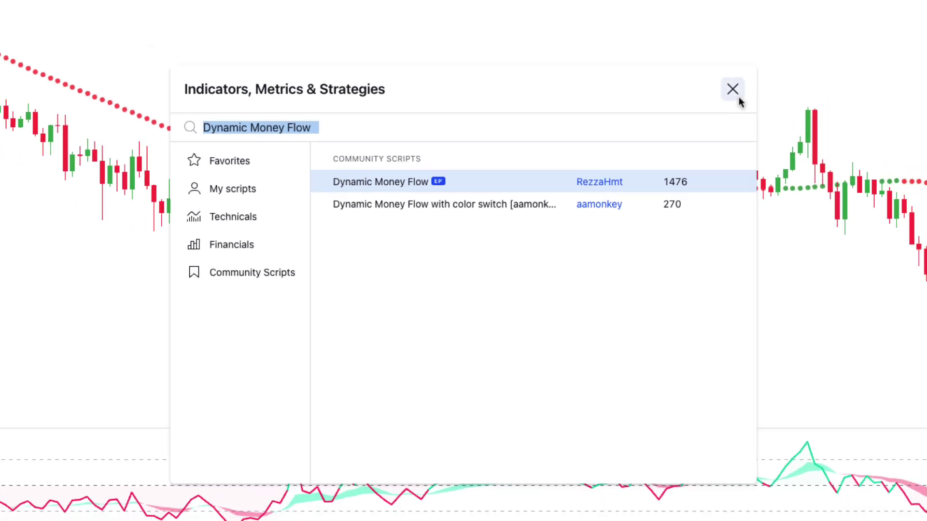
pyautogui.click(771, 64)
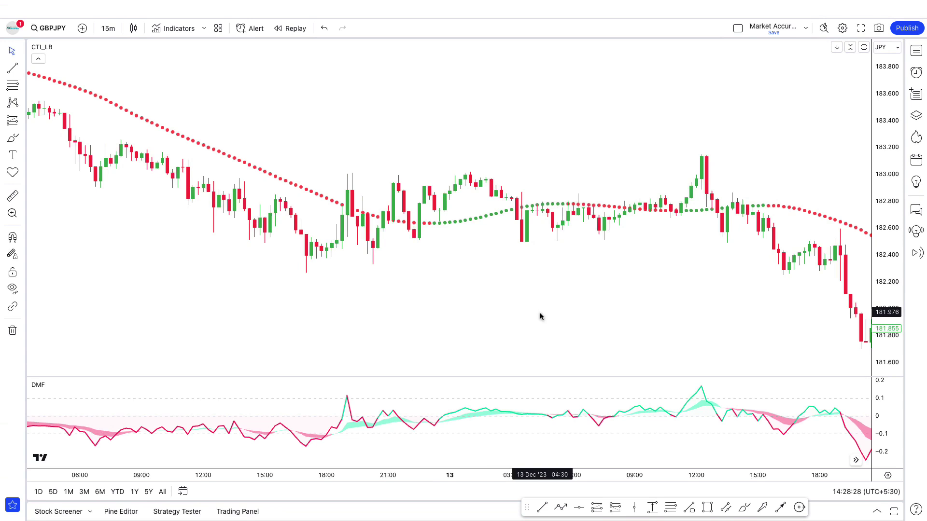
# Scroll through the DMF script's description page and return to the GBPJPY 15m chart
pyautogui.moveTo(492, 314); pyautogui.dragTo(459, 315)
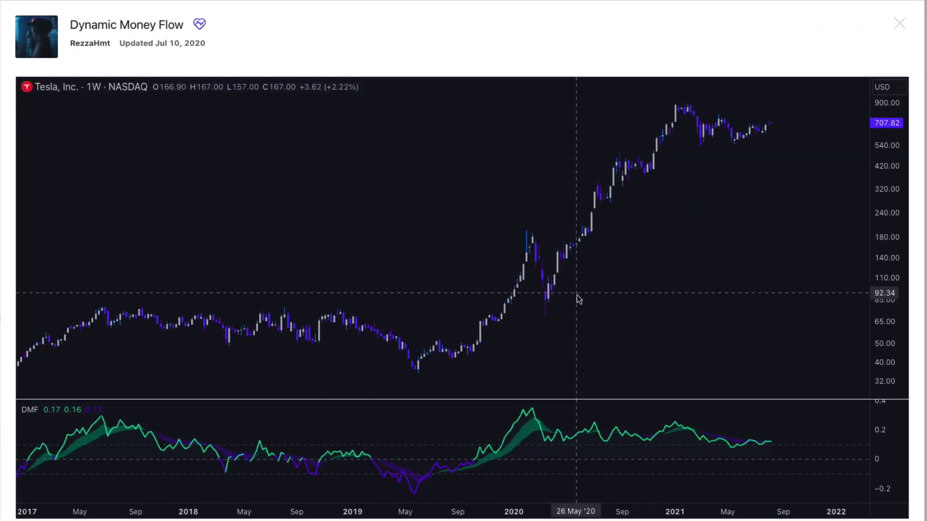
pyautogui.scroll(-2, 578, 299)
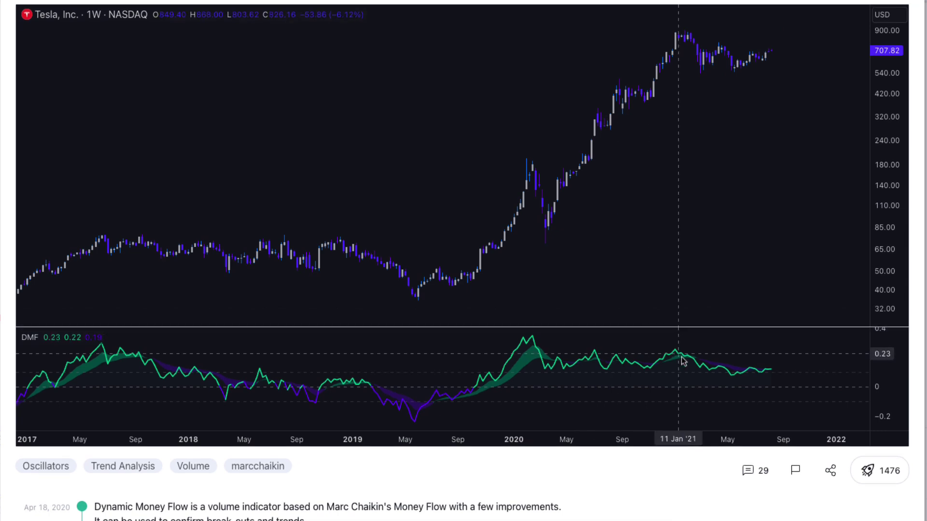
pyautogui.scroll(-5, 690, 376)
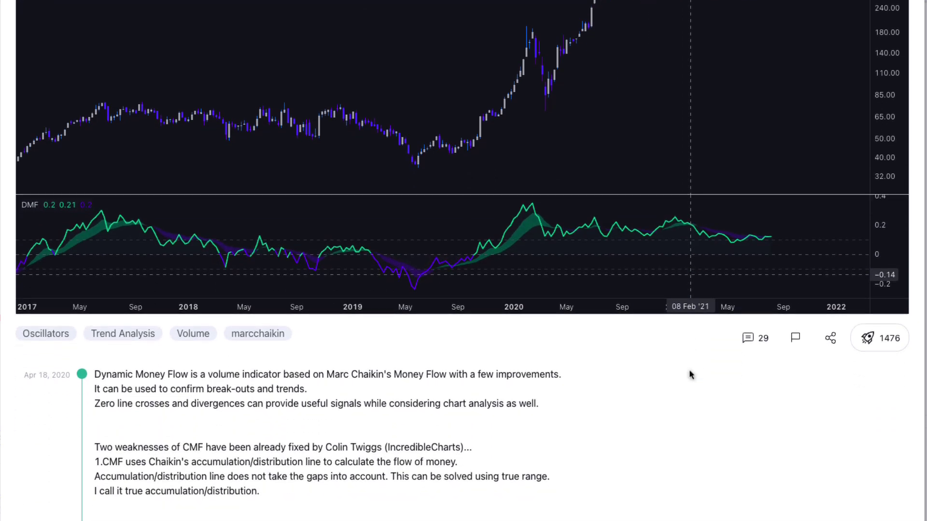
pyautogui.scroll(-6, 690, 375)
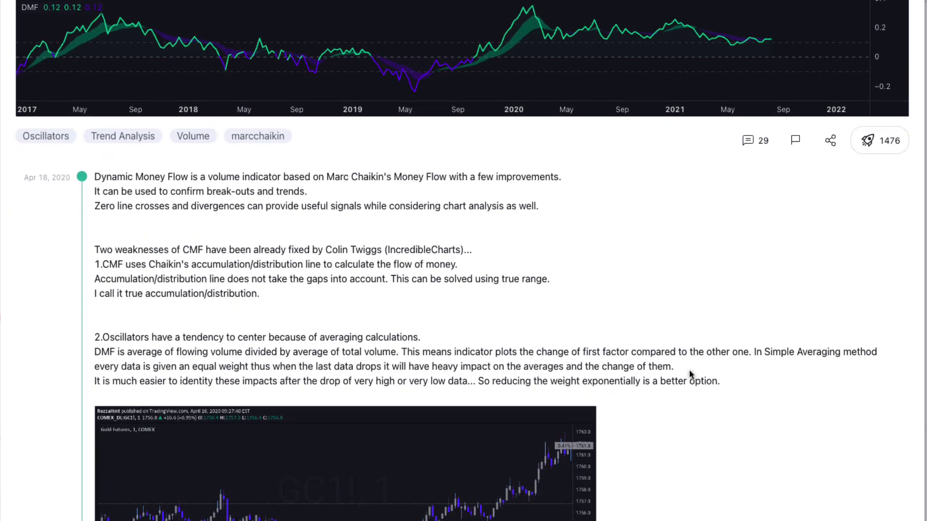
pyautogui.scroll(-10, 690, 375)
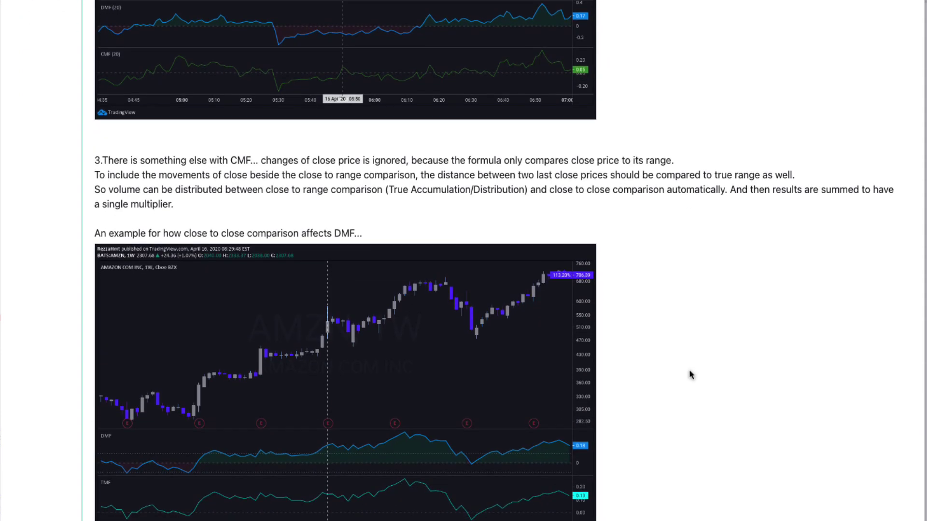
pyautogui.scroll(-2, 690, 375)
pyautogui.scroll(-8, 690, 375)
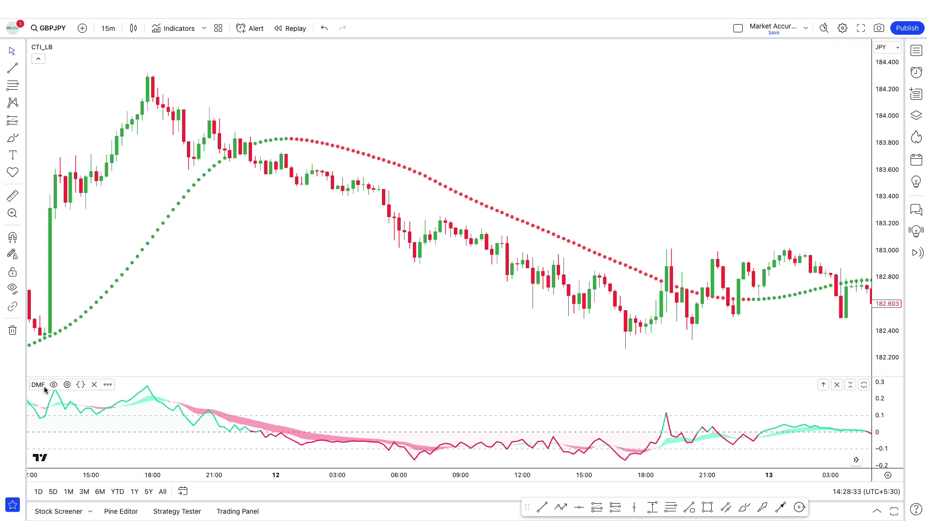
# Set DMF Period to 30, Fast Length to 10 and Slow Length to 15, then apply
pyautogui.click(67, 385)
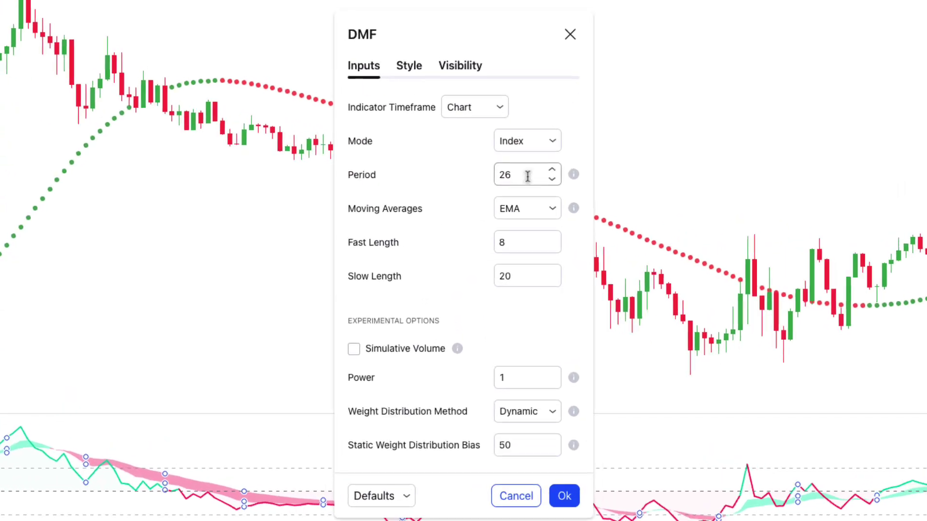
pyautogui.doubleClick(527, 176)
pyautogui.write('30')
pyautogui.press('Tab')
pyautogui.press('Tab')
pyautogui.click(504, 240)
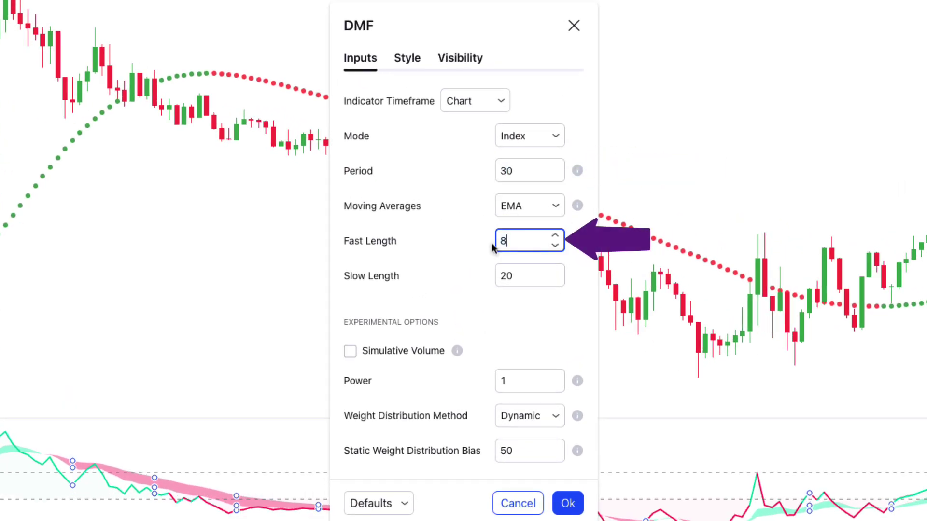
pyautogui.write('10')
pyautogui.press('Tab')
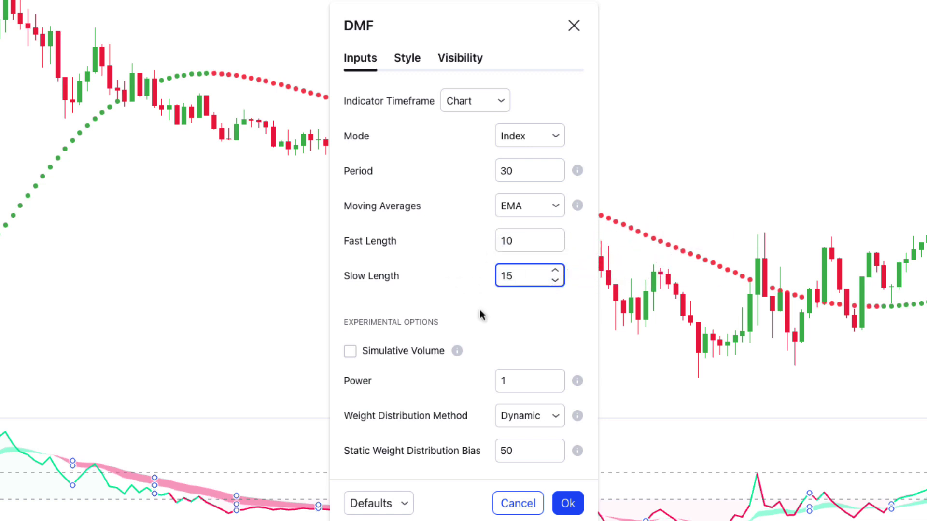
pyautogui.click(407, 58)
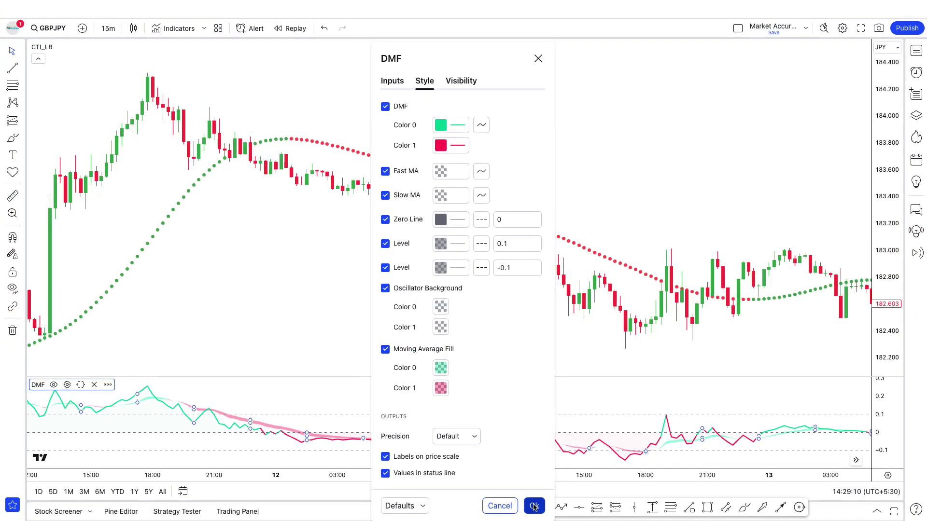
pyautogui.click(534, 505)
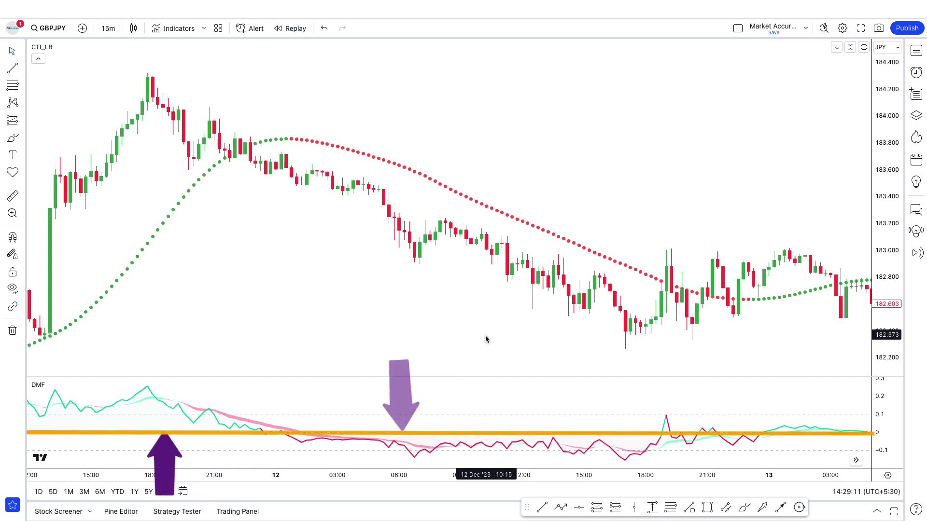
# Scroll the chart to 08–09 Dec, where CTI dots flip red to green and DMF rises above zero
pyautogui.hscroll(5, 485, 340)
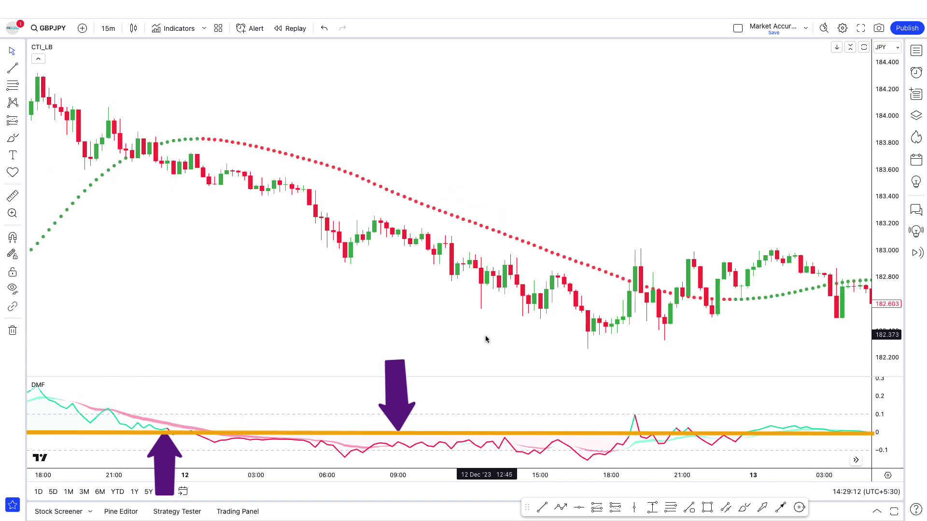
pyautogui.hscroll(5, 511, 338)
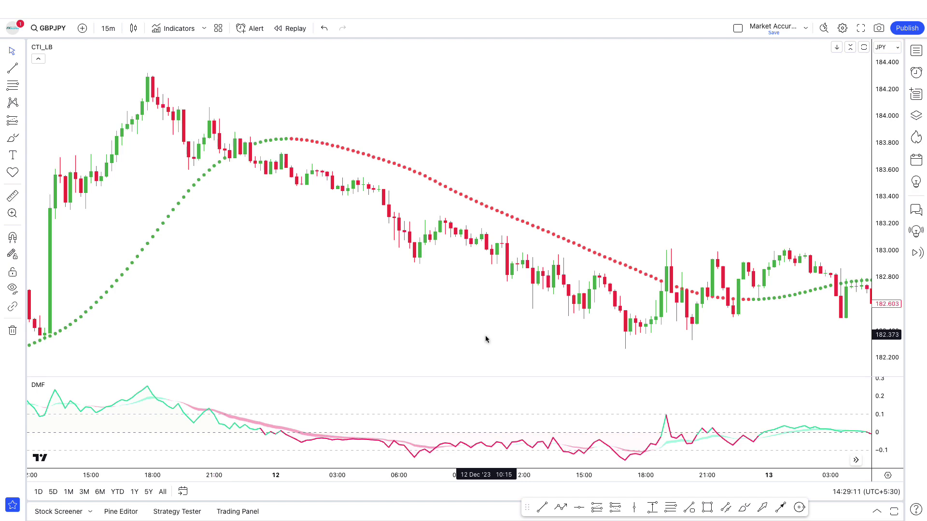
pyautogui.hscroll(10, 485, 335)
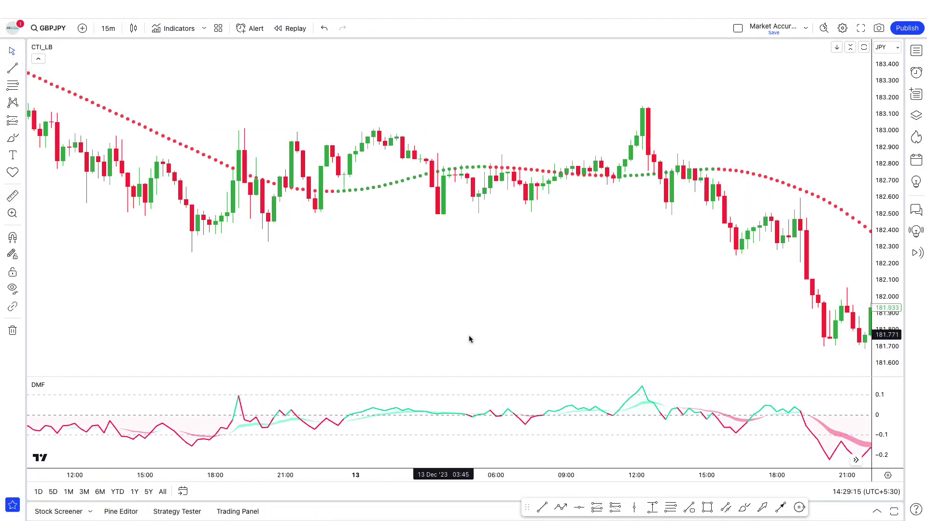
pyautogui.moveTo(481, 339); pyautogui.dragTo(372, 331)
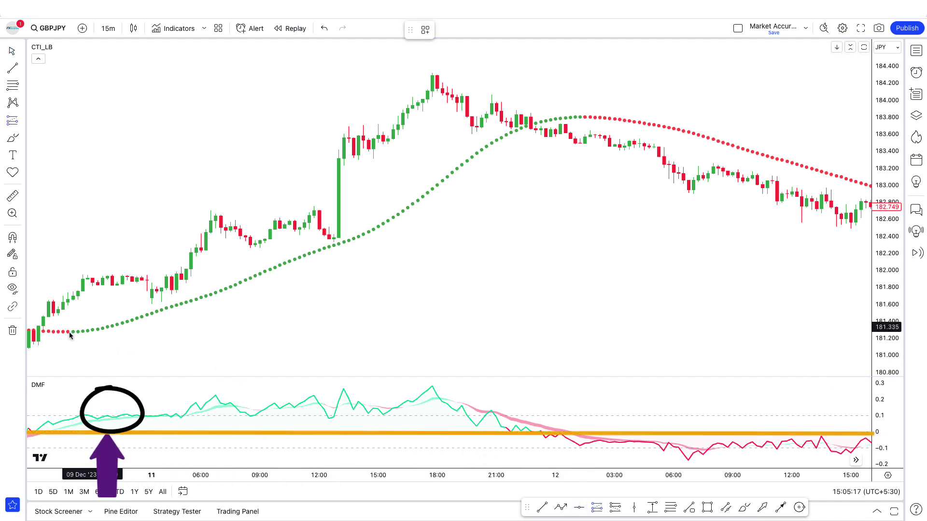
# Place a long position at the green CTI dot, adjusting stop and target to a 1.63 risk/reward
pyautogui.click(72, 296)
pyautogui.moveTo(73, 351); pyautogui.dragTo(73, 335)
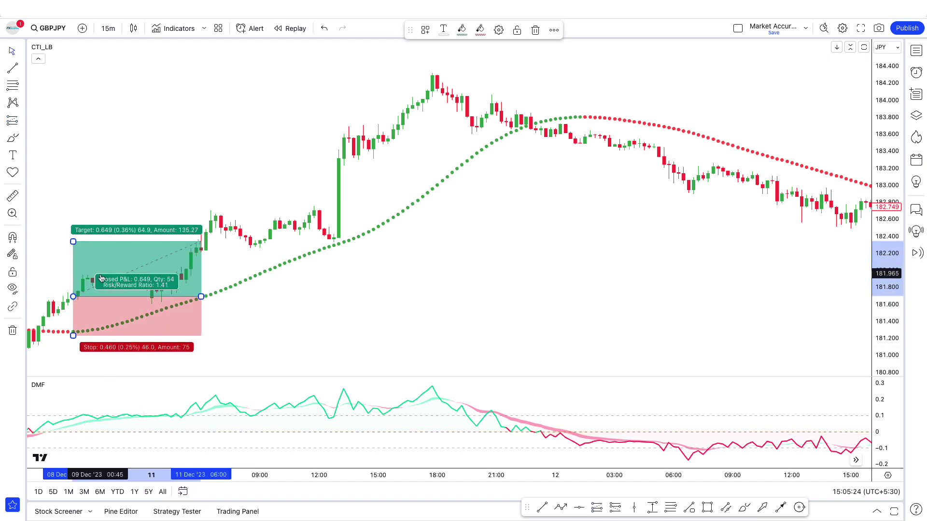
pyautogui.moveTo(73, 241); pyautogui.dragTo(74, 233)
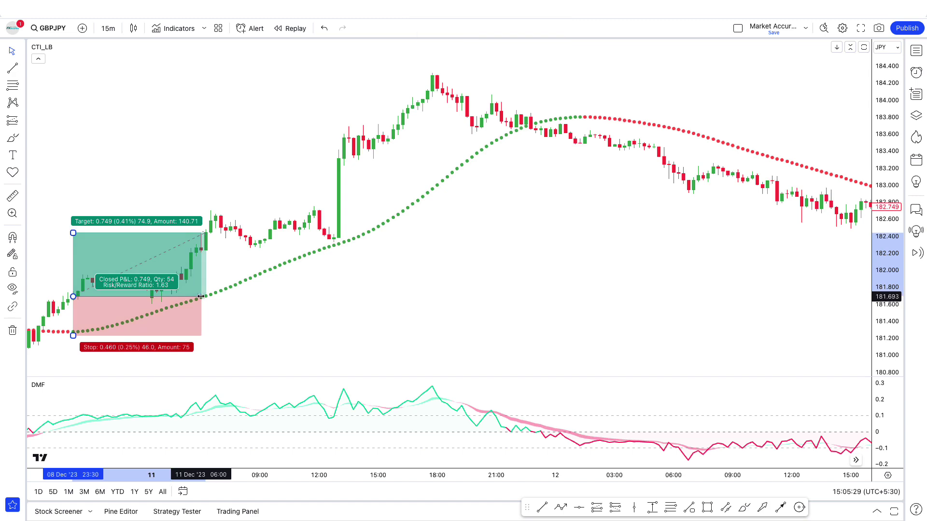
pyautogui.click(296, 341)
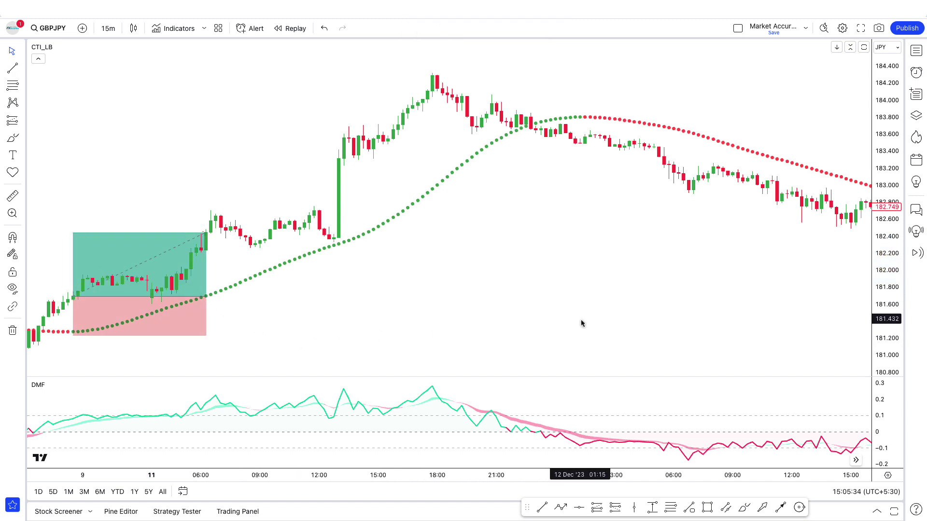
pyautogui.moveTo(581, 323); pyautogui.dragTo(453, 320)
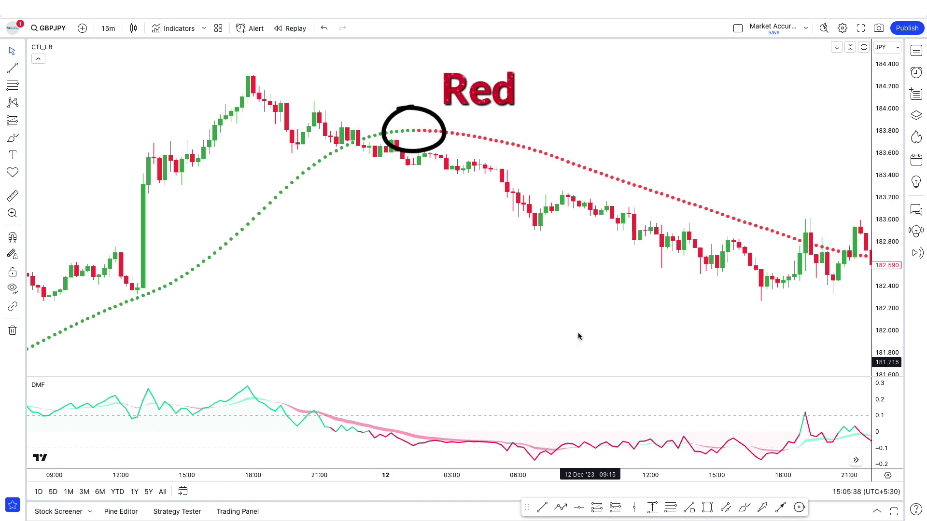
# Draw a vertical line at the candle where the CTI dots turn red
pyautogui.click(634, 508)
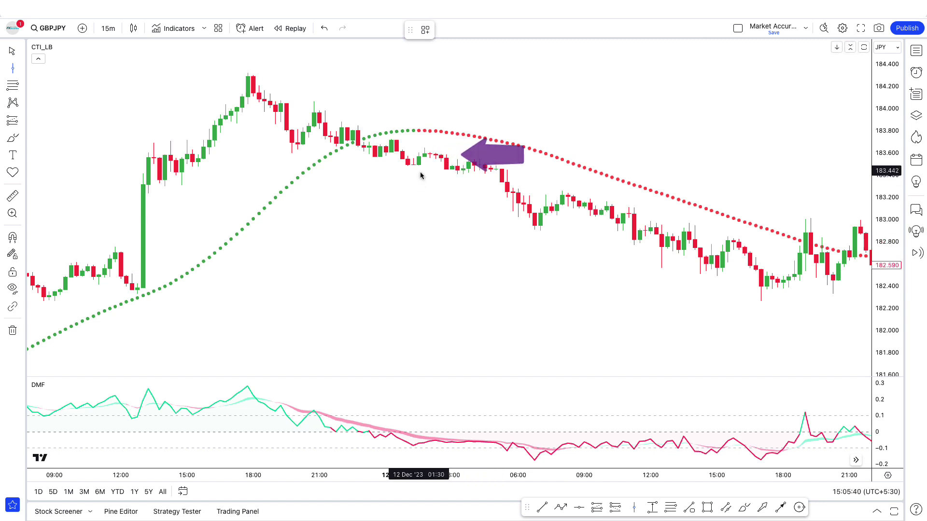
pyautogui.click(424, 208)
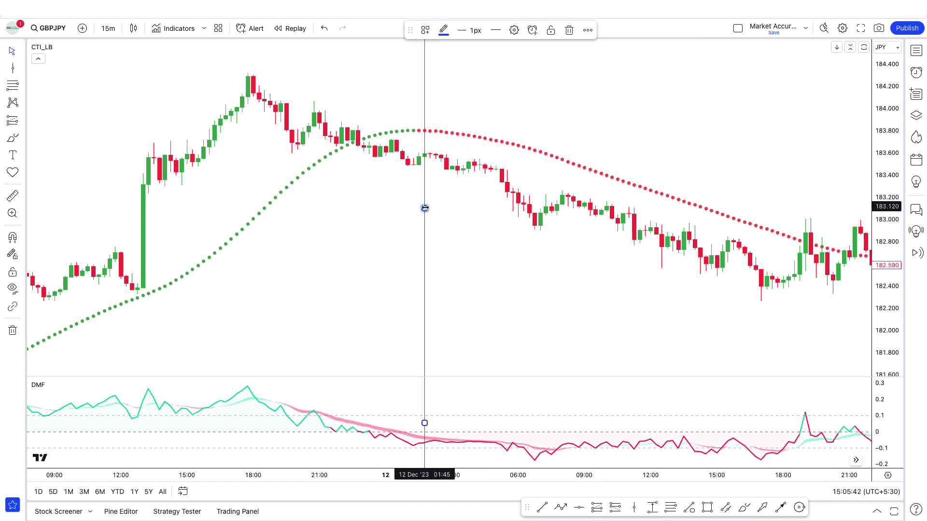
pyautogui.click(463, 224)
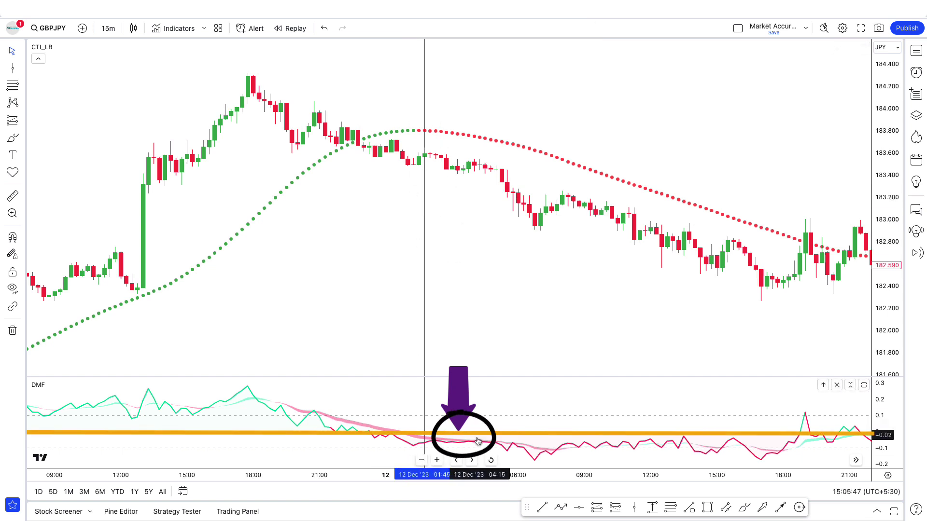
# Add a short position at that signal with stop 183.842 and target 182.968
pyautogui.click(615, 507)
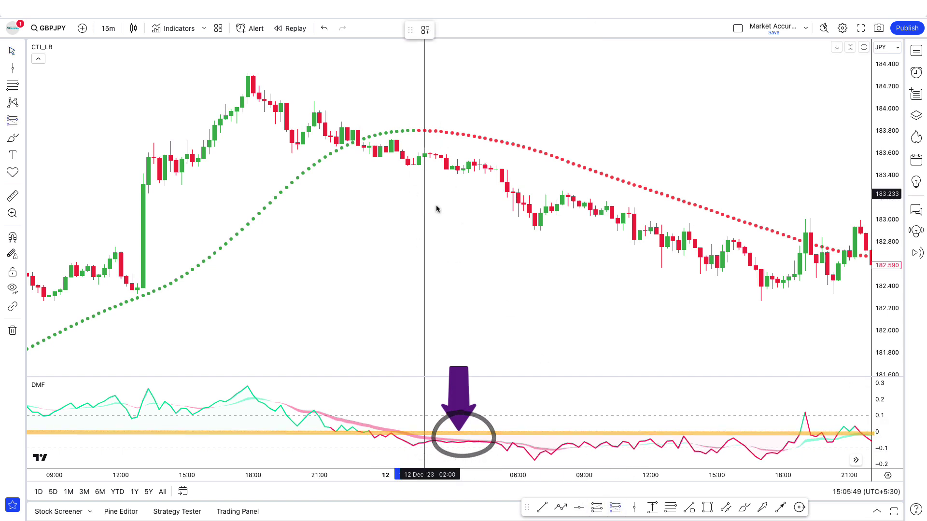
pyautogui.click(429, 155)
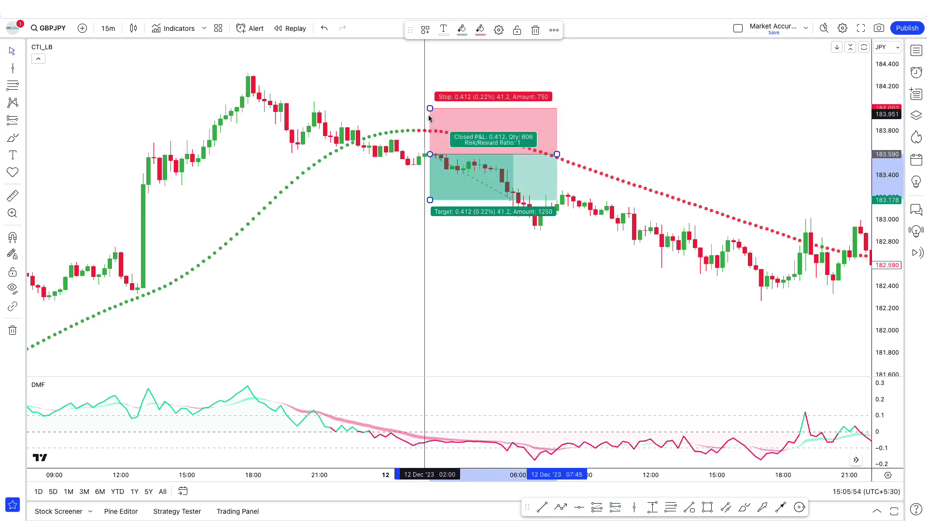
pyautogui.moveTo(430, 109); pyautogui.dragTo(430, 126)
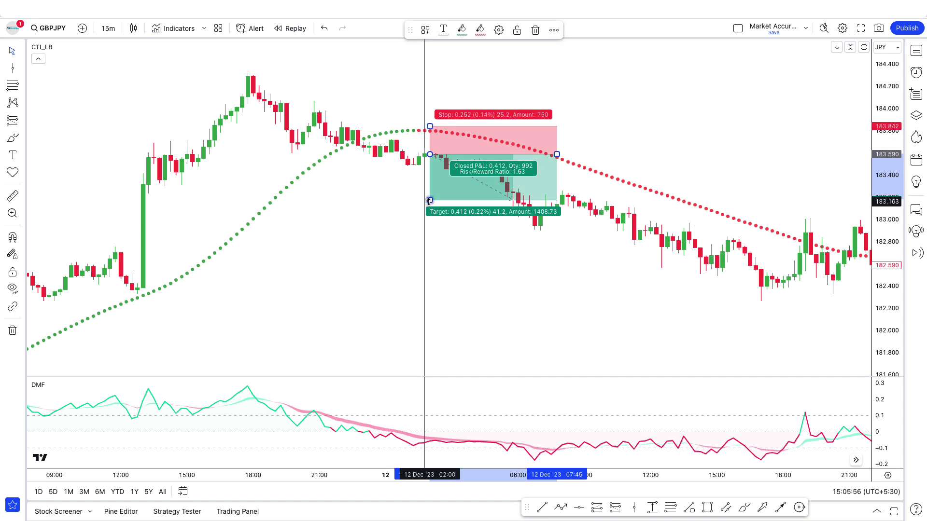
pyautogui.moveTo(430, 200); pyautogui.dragTo(430, 223)
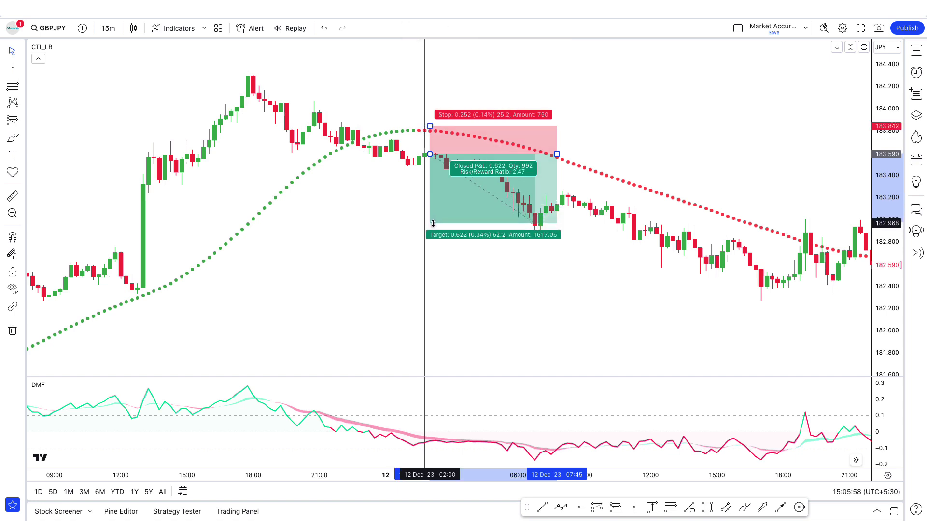
pyautogui.moveTo(556, 155); pyautogui.dragTo(535, 157)
pyautogui.click(610, 269)
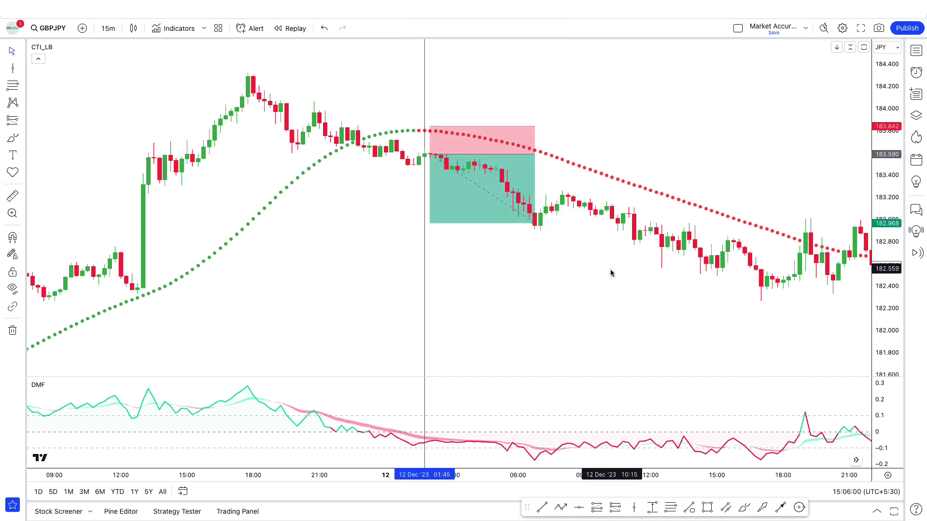
pyautogui.scroll(1, 545, 303)
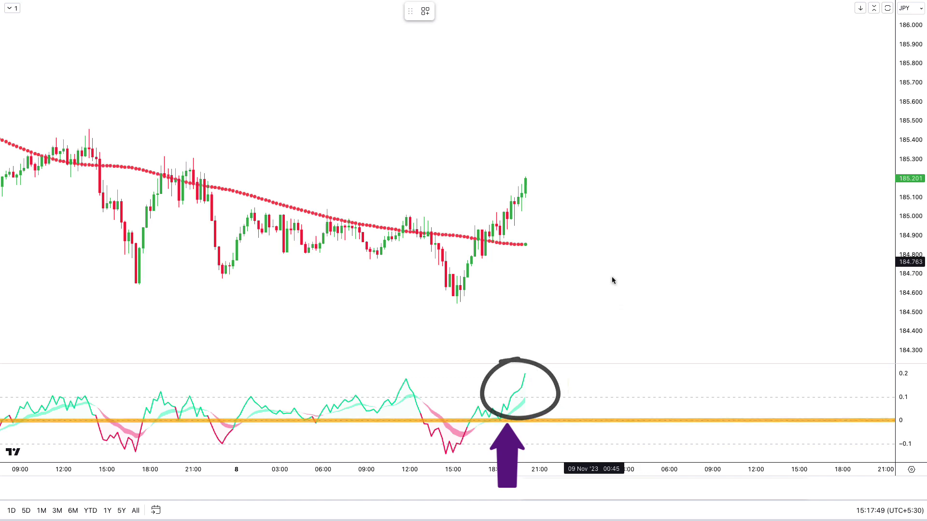
# Place a long entering at 185.201 with stop 184.859 at the dotted line and target 185.727
pyautogui.click(526, 180)
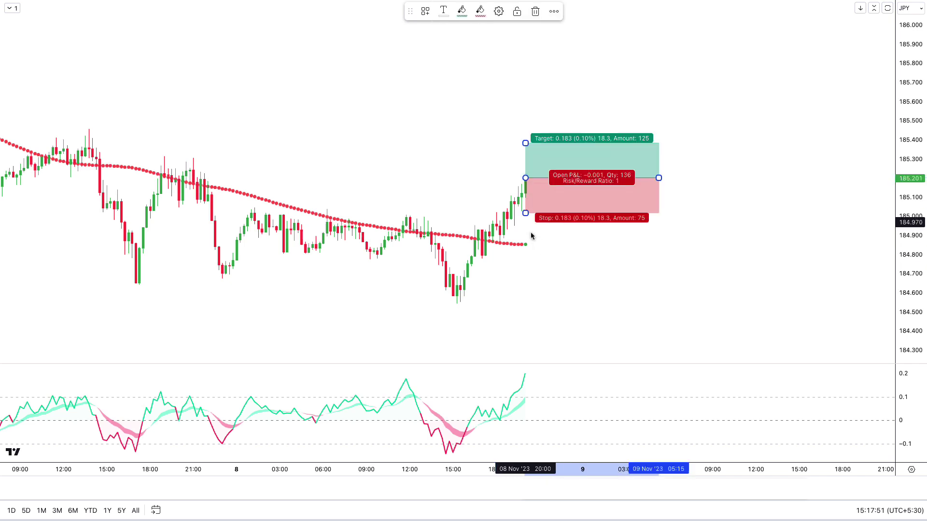
pyautogui.moveTo(525, 213); pyautogui.dragTo(525, 245)
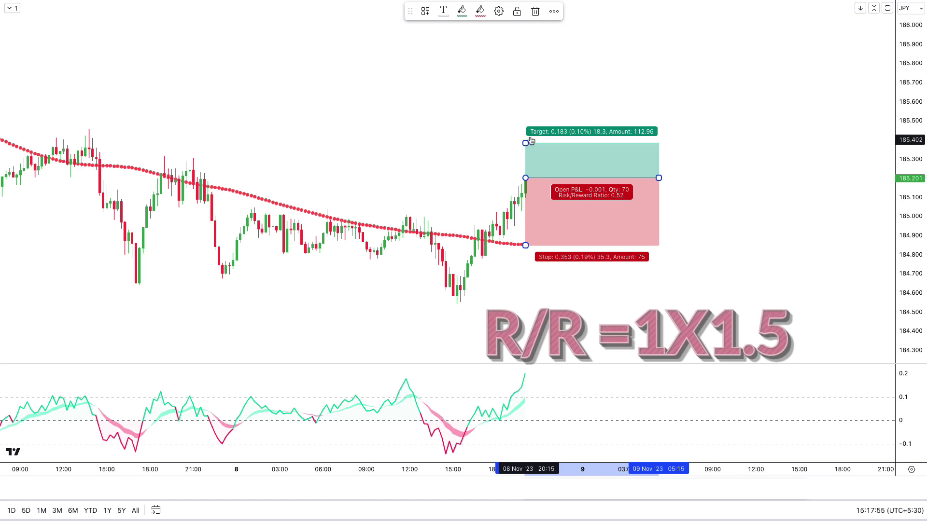
pyautogui.moveTo(525, 143); pyautogui.dragTo(523, 77)
pyautogui.click(755, 192)
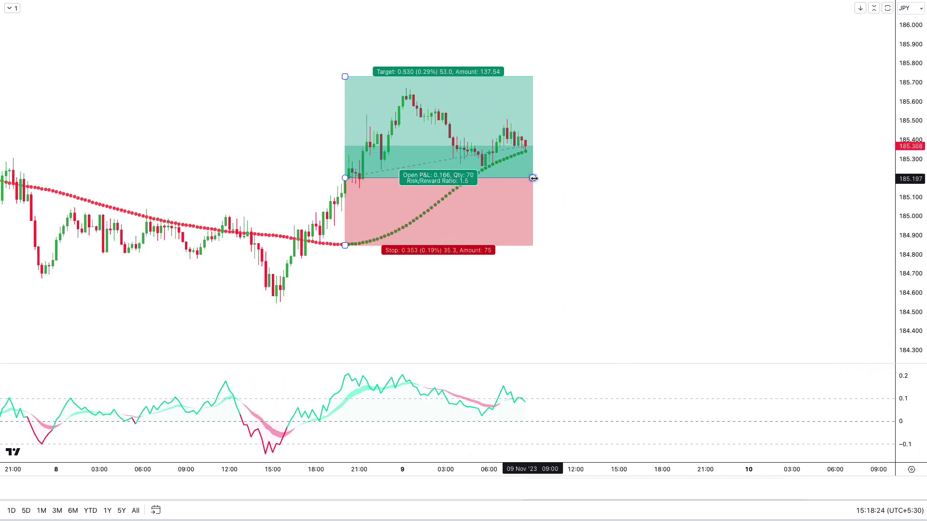
# Resize the position box to end at the target bar and advance the replay
pyautogui.moveTo(534, 177); pyautogui.dragTo(650, 178)
pyautogui.click(527, 341)
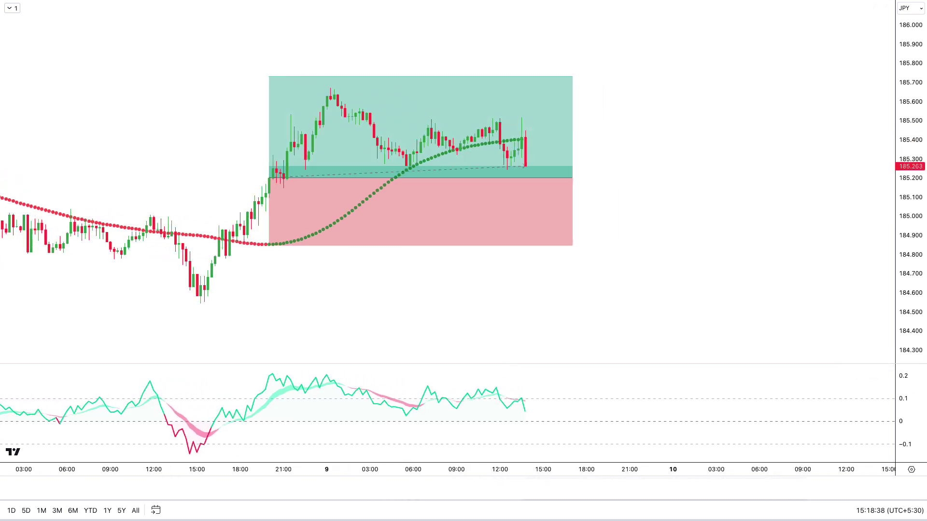
pyautogui.moveTo(553, 178); pyautogui.dragTo(520, 180)
pyautogui.click(580, 202)
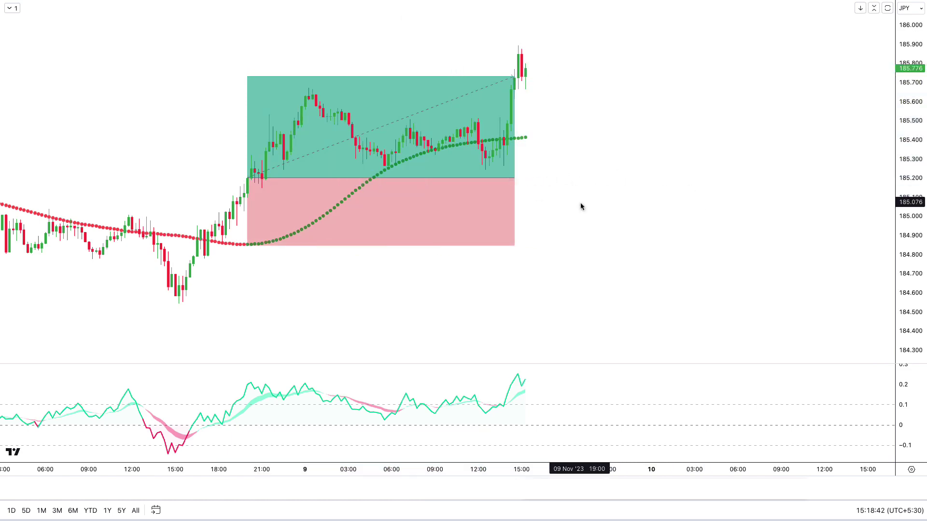
pyautogui.hotkey('alt', 'r')
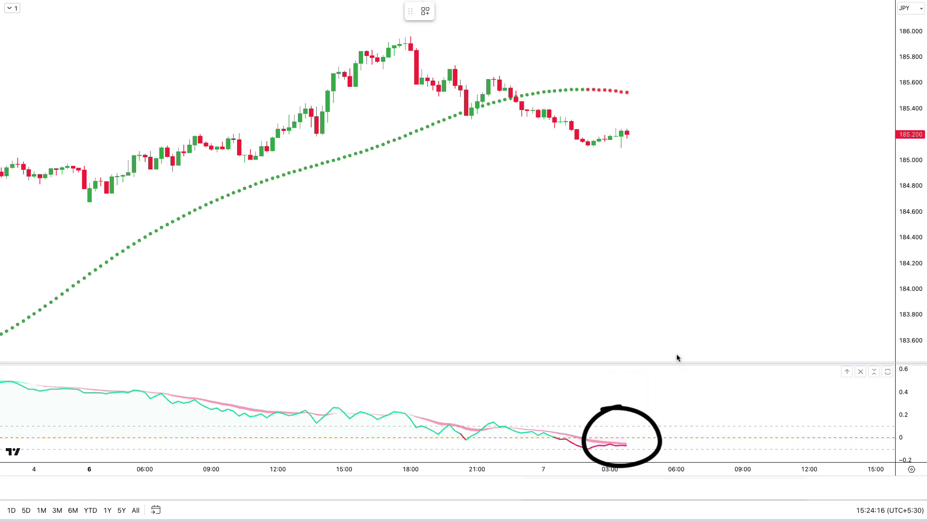
# Place a short position at 185.200 with stop 185.533 and target 184.673 (R/R 1.5)
pyautogui.click(628, 137)
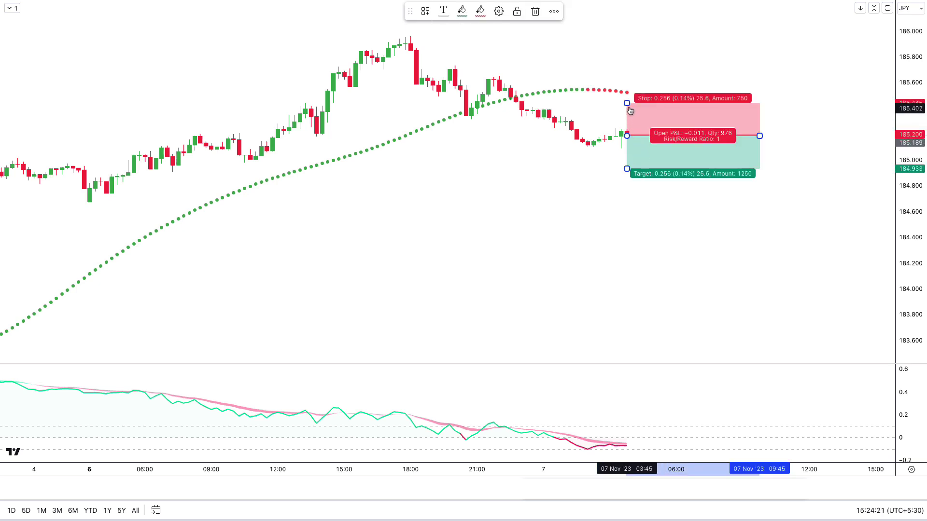
pyautogui.moveTo(626, 103); pyautogui.dragTo(626, 91)
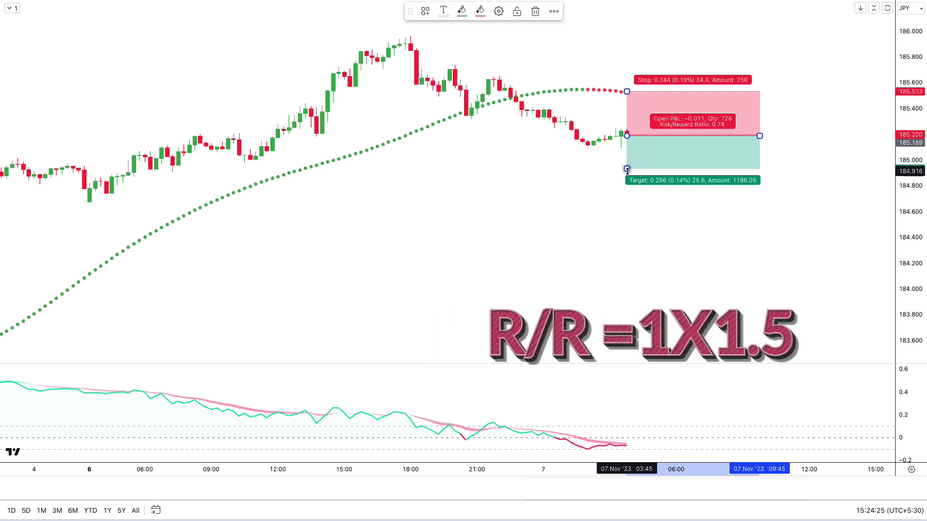
pyautogui.moveTo(630, 186); pyautogui.dragTo(631, 203)
pyautogui.click(456, 346)
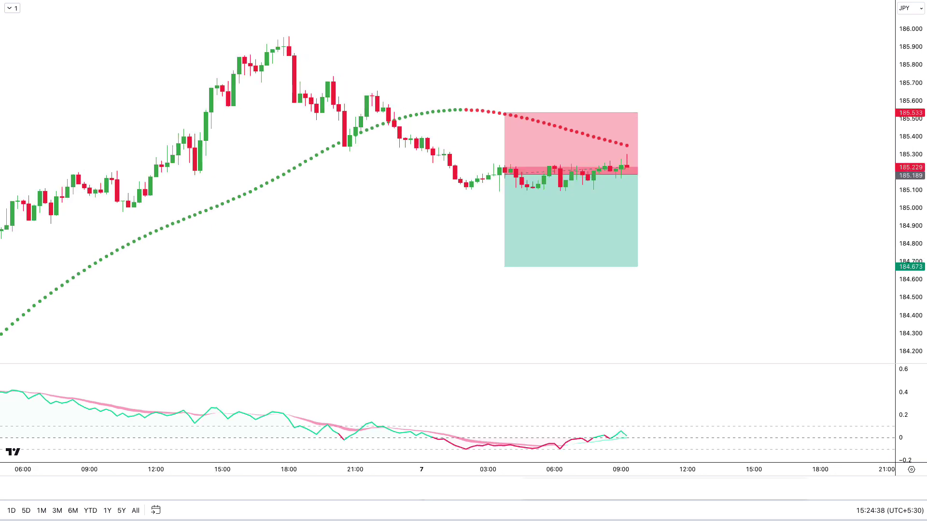
# Extend the short position box forward, then trim its right edge to the target-hit bar
pyautogui.click(631, 176)
pyautogui.moveTo(632, 177); pyautogui.dragTo(742, 177)
pyautogui.click(785, 203)
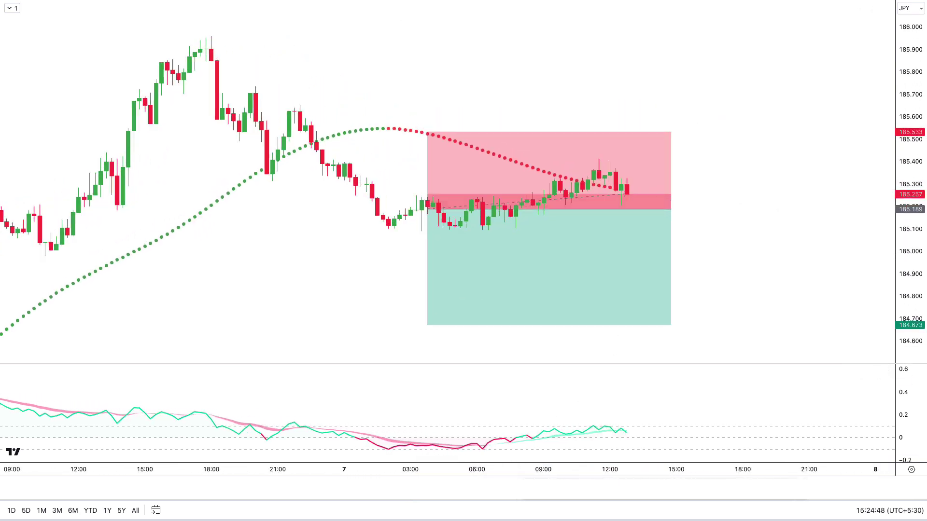
pyautogui.click(656, 216)
pyautogui.click(505, 422)
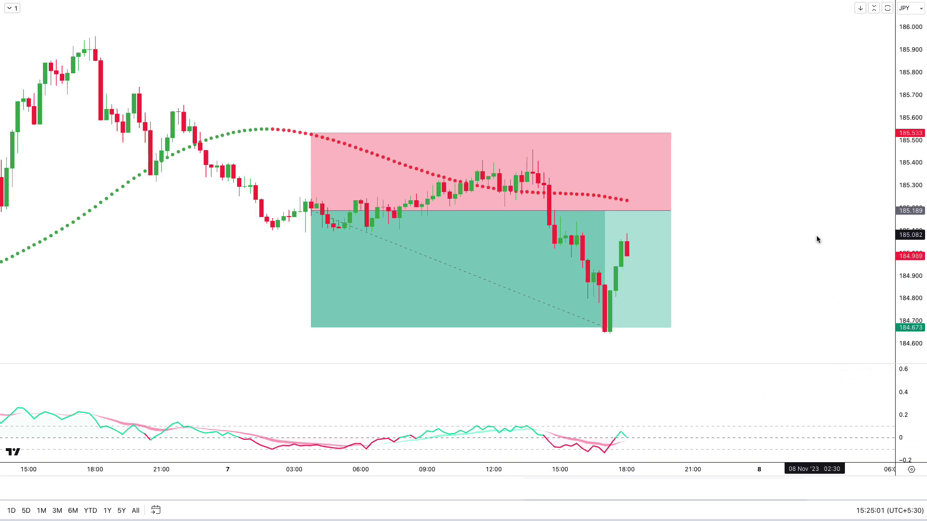
pyautogui.click(671, 210)
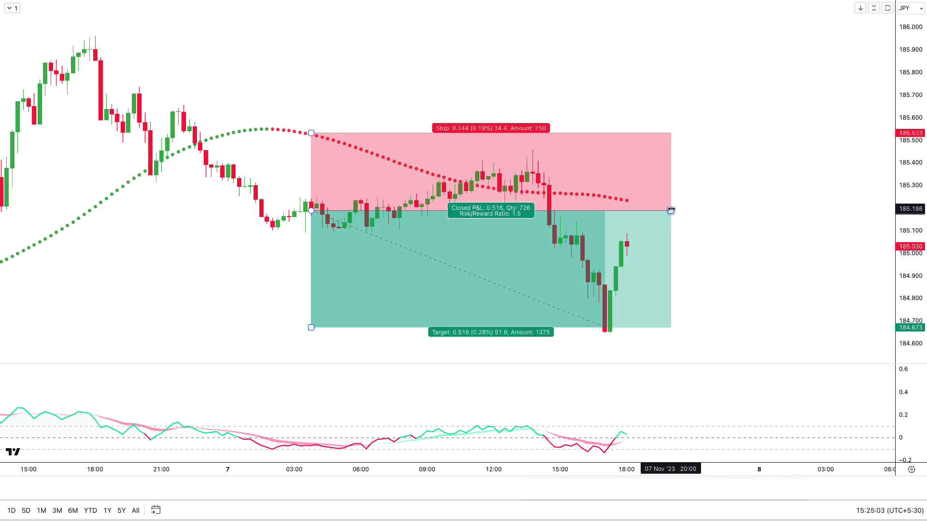
pyautogui.moveTo(671, 210); pyautogui.dragTo(604, 221)
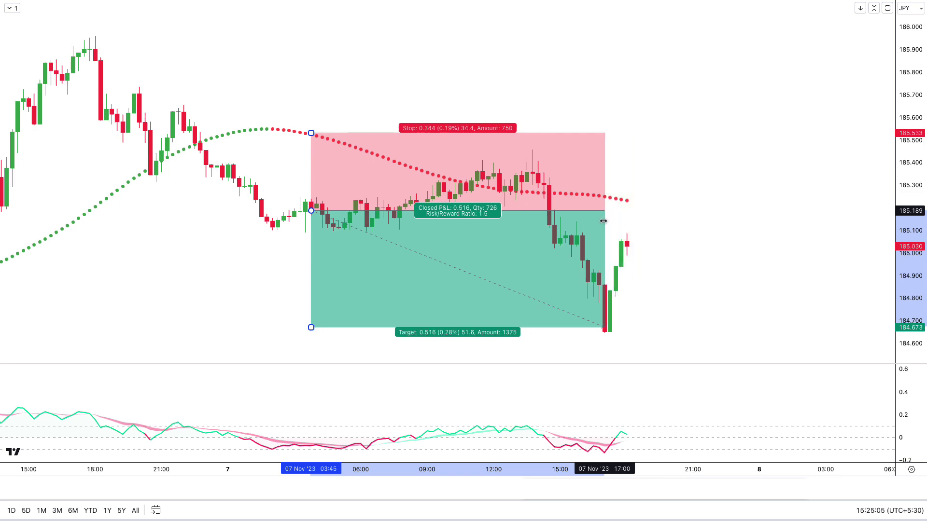
pyautogui.moveTo(682, 295); pyautogui.dragTo(850, 306)
pyautogui.moveTo(662, 346); pyautogui.dragTo(735, 349)
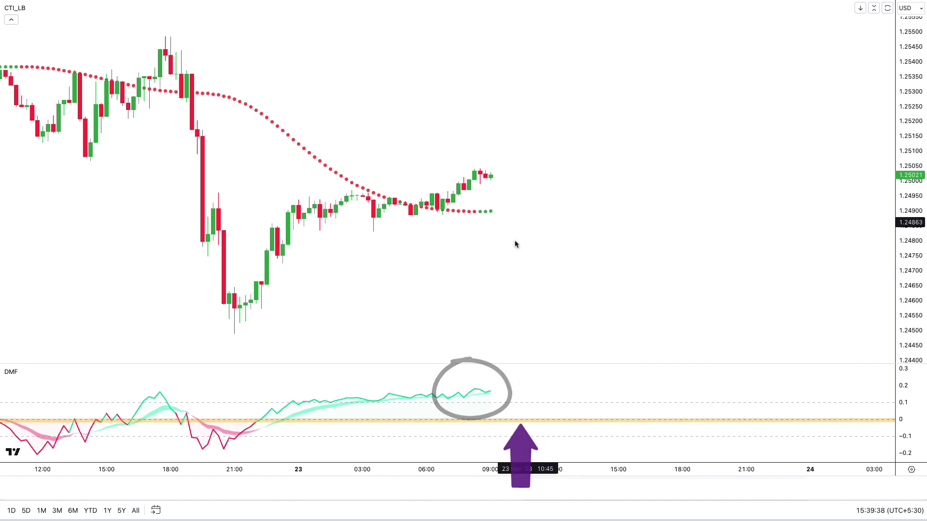
# Place a long position at 1.25021 with stop just under the dotted line and target near 1.2521 (R/R 1.5)
pyautogui.click(494, 182)
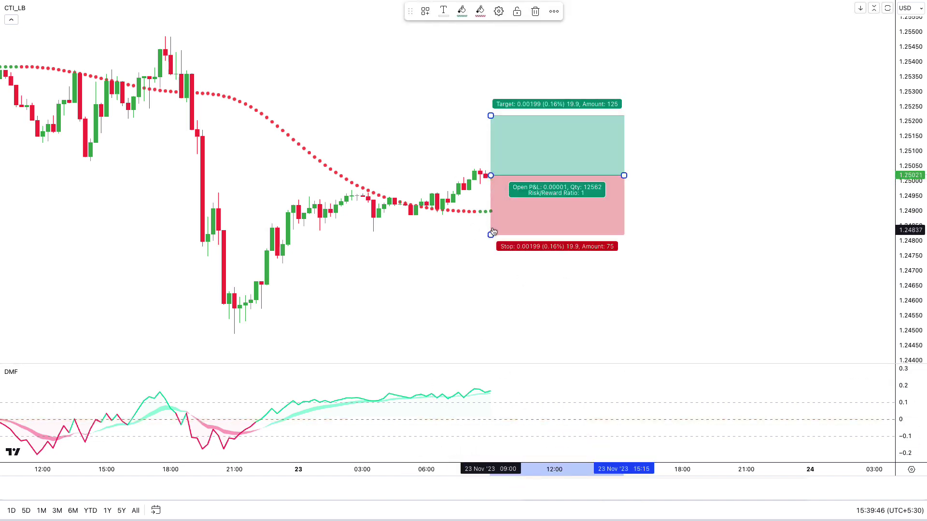
pyautogui.moveTo(490, 234); pyautogui.dragTo(492, 214)
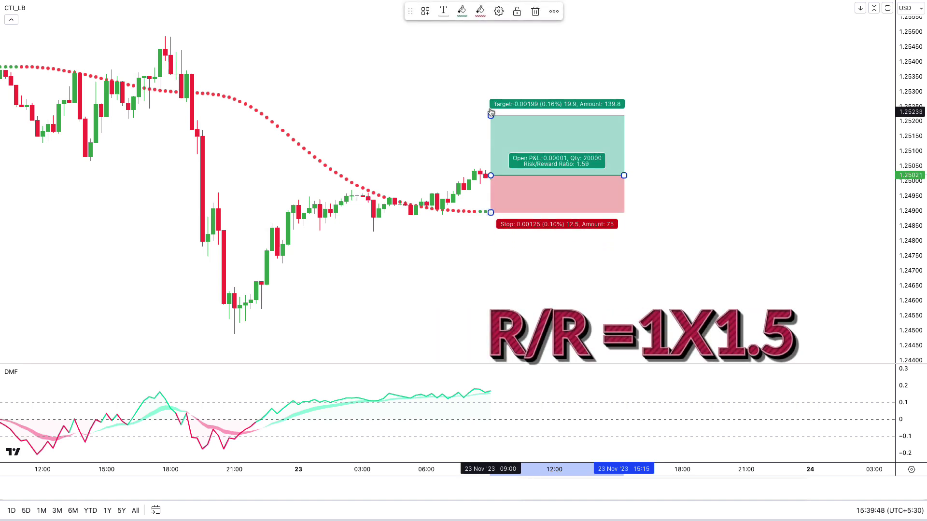
pyautogui.moveTo(491, 116); pyautogui.dragTo(492, 120)
pyautogui.click(722, 147)
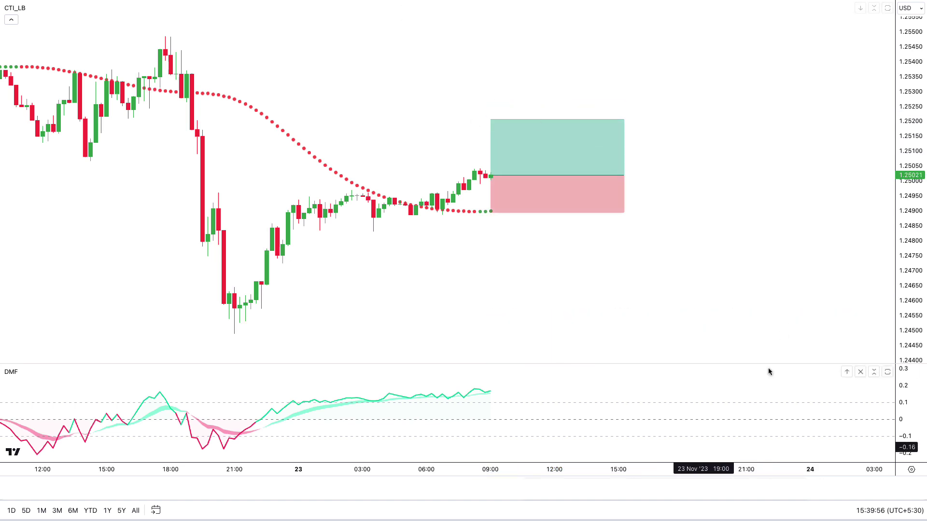
# Narrow the long position box to end at the 13:45 target bar
pyautogui.scroll(1, 531, 314)
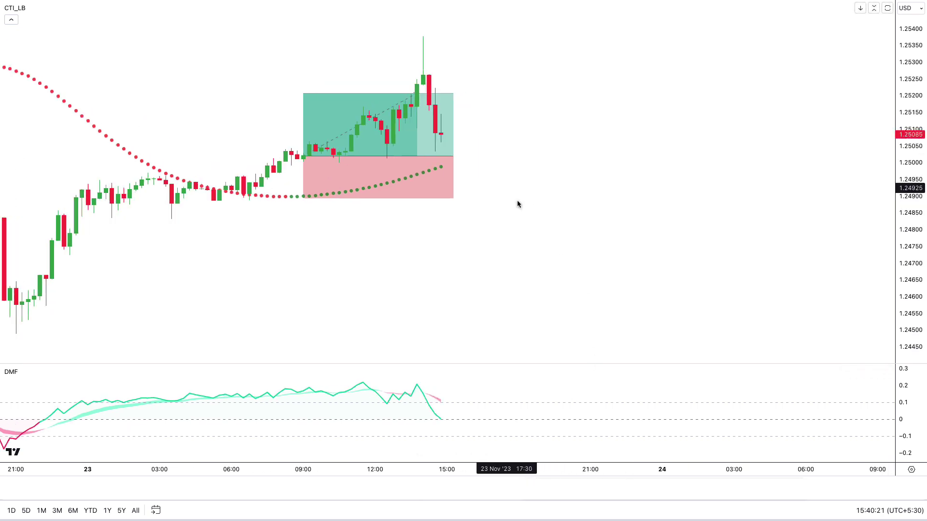
pyautogui.moveTo(453, 156); pyautogui.dragTo(417, 156)
pyautogui.moveTo(535, 217); pyautogui.dragTo(684, 253)
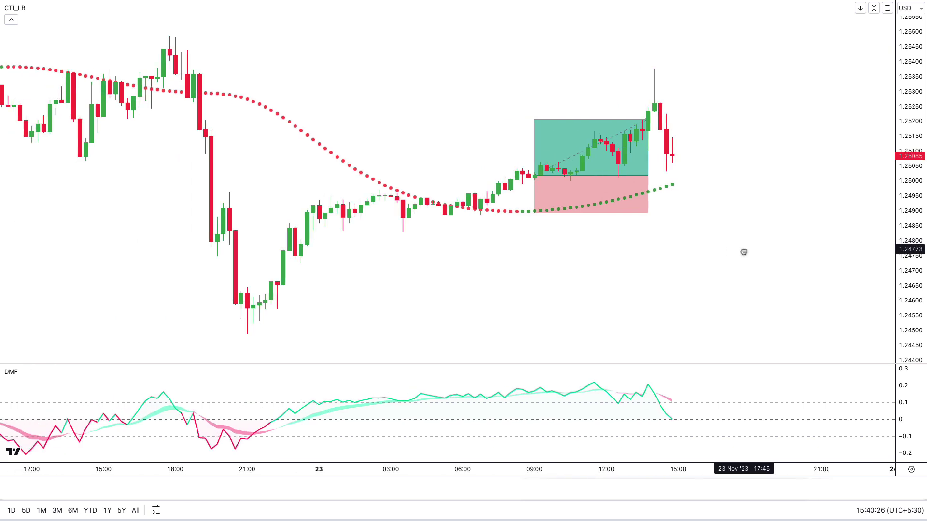
pyautogui.scroll(2, 743, 254)
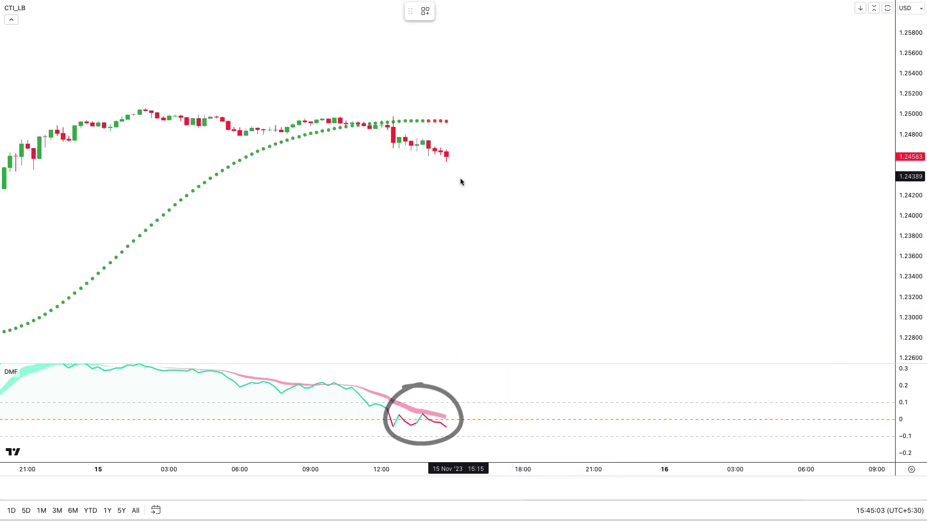
# Place a short position at 1.24579 with stop 1.24930 and target 1.24052 (R/R 1.5)
pyautogui.click(446, 158)
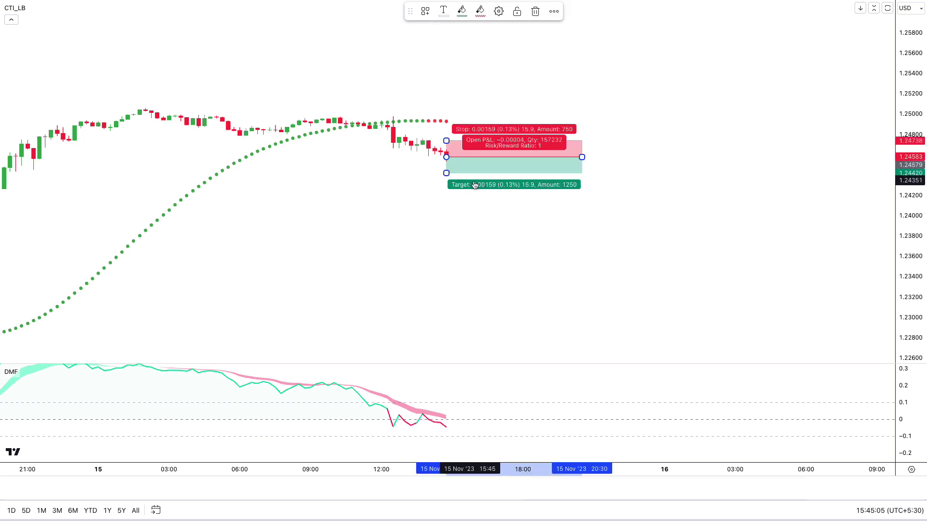
pyautogui.moveTo(447, 140); pyautogui.dragTo(447, 123)
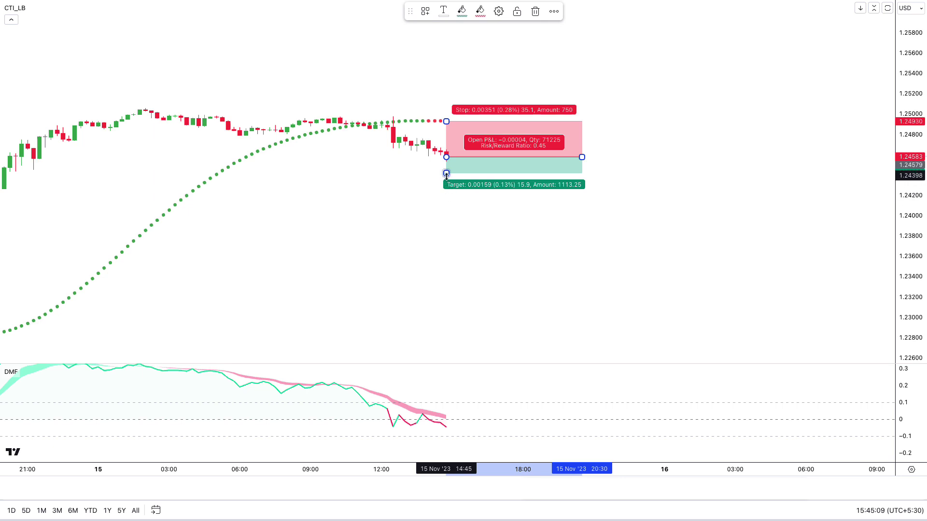
pyautogui.moveTo(446, 172); pyautogui.dragTo(449, 211)
pyautogui.click(345, 248)
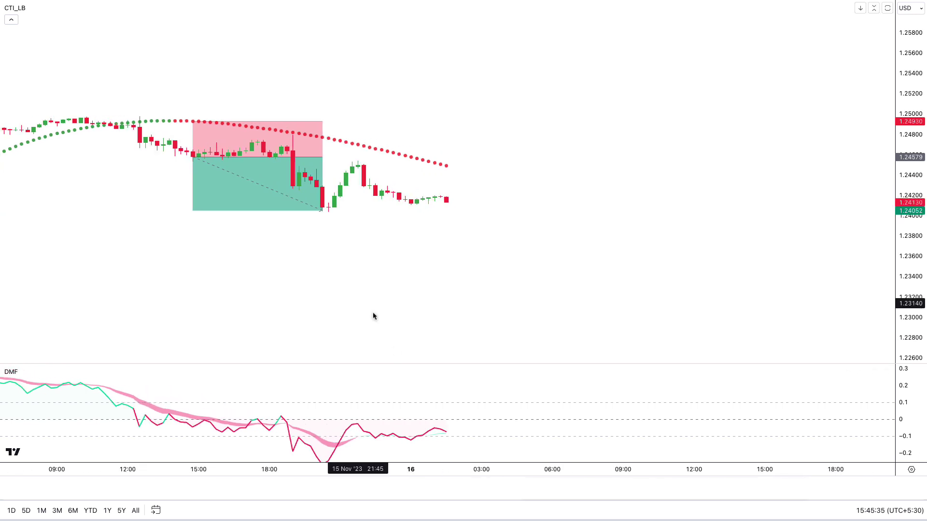
# Pan and rescale the chart to show the short reaching its 1.24052 target on 15 Nov
pyautogui.moveTo(395, 347); pyautogui.dragTo(487, 317)
pyautogui.scroll(5, 427, 314)
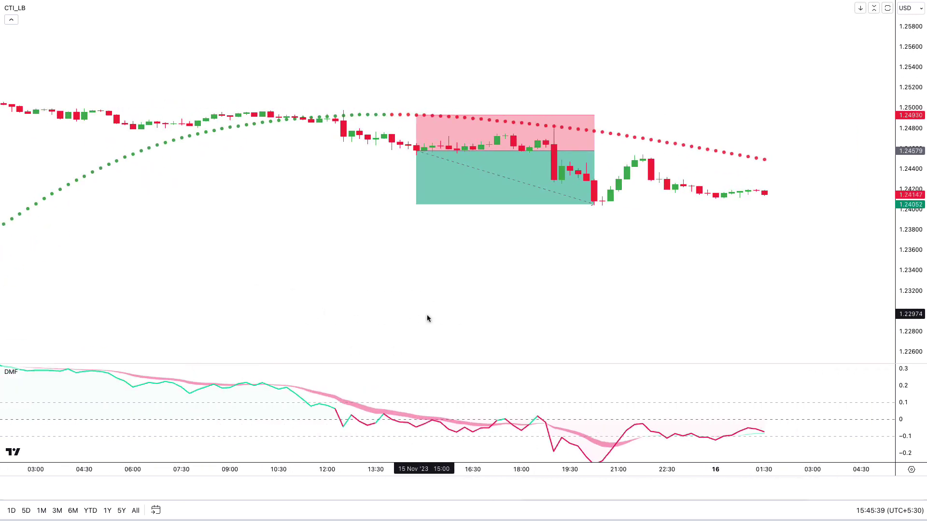
pyautogui.moveTo(895, 289); pyautogui.dragTo(904, 236)
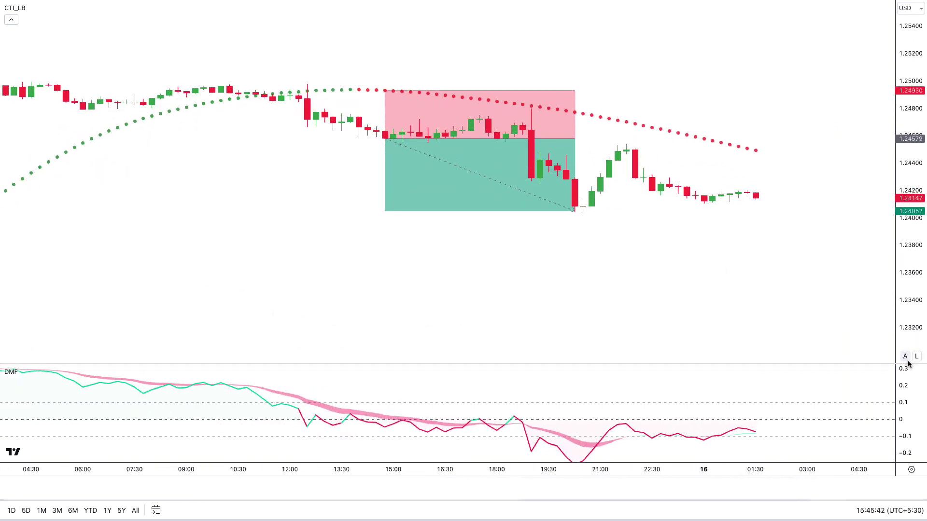